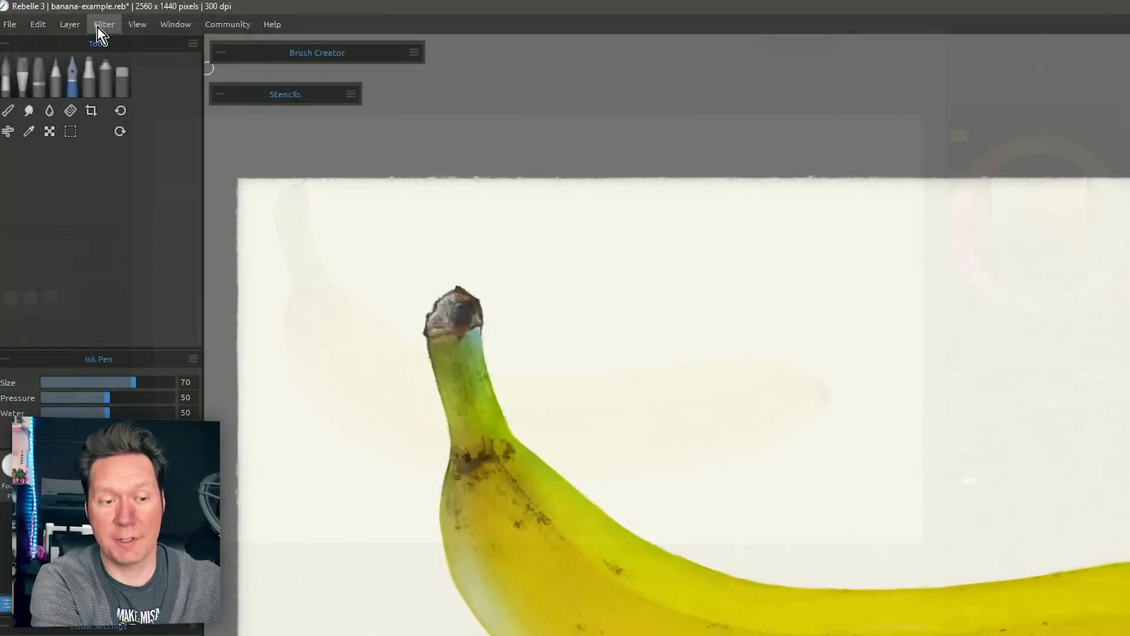
# Step: Apply Filter > Color Filter in red to the banana with strength raised to about 95
pyautogui.click(99, 27)
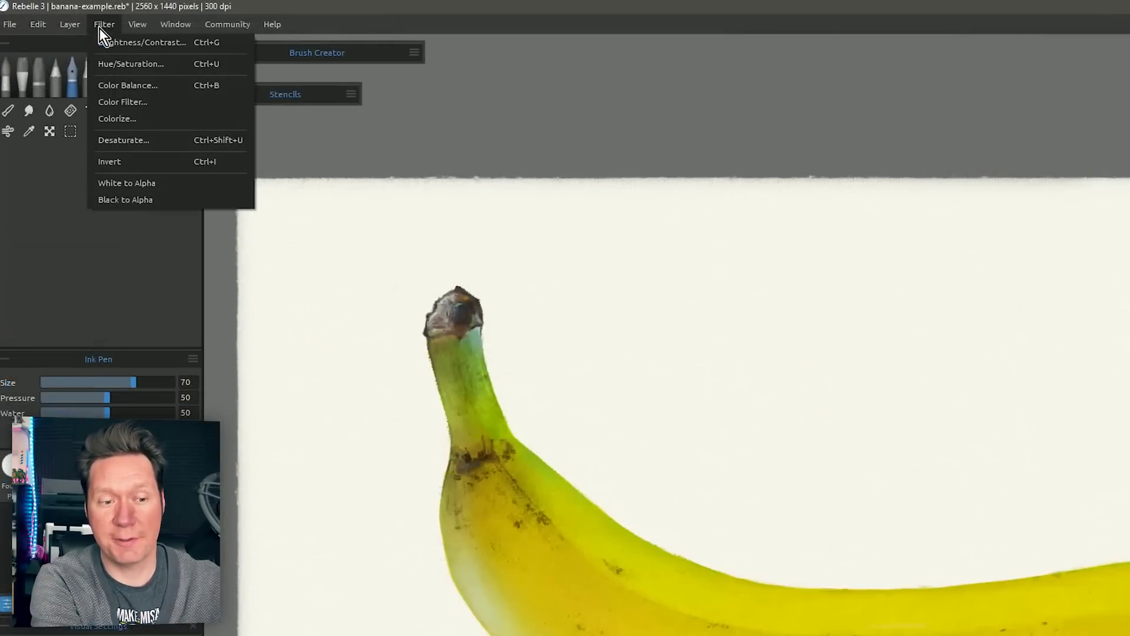
pyautogui.click(129, 105)
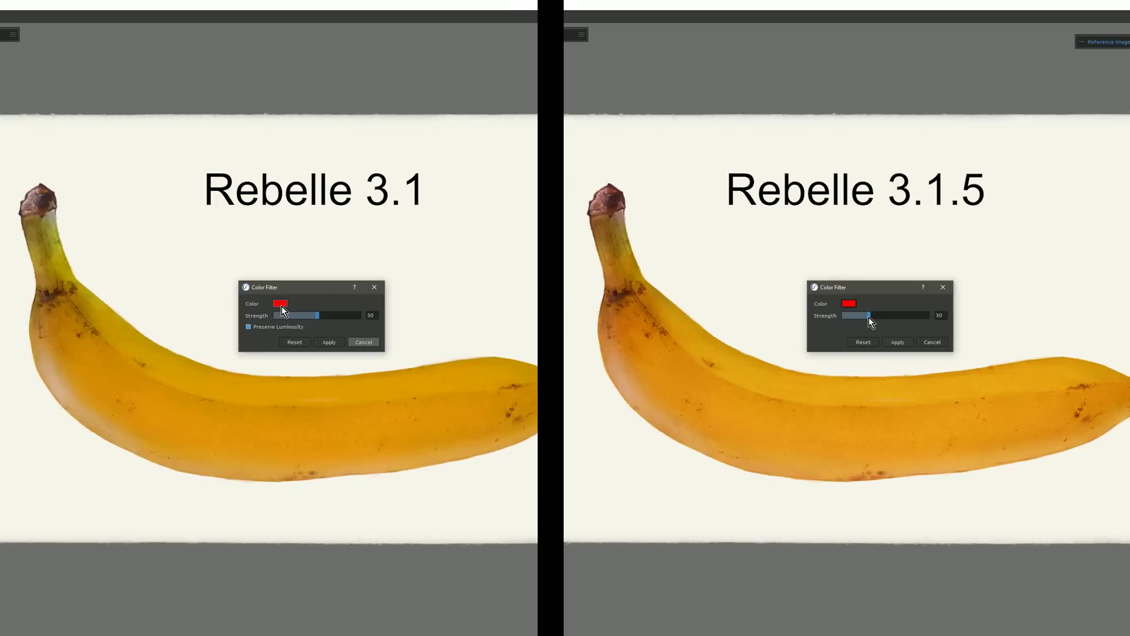
pyautogui.moveTo(870, 320); pyautogui.dragTo(927, 323)
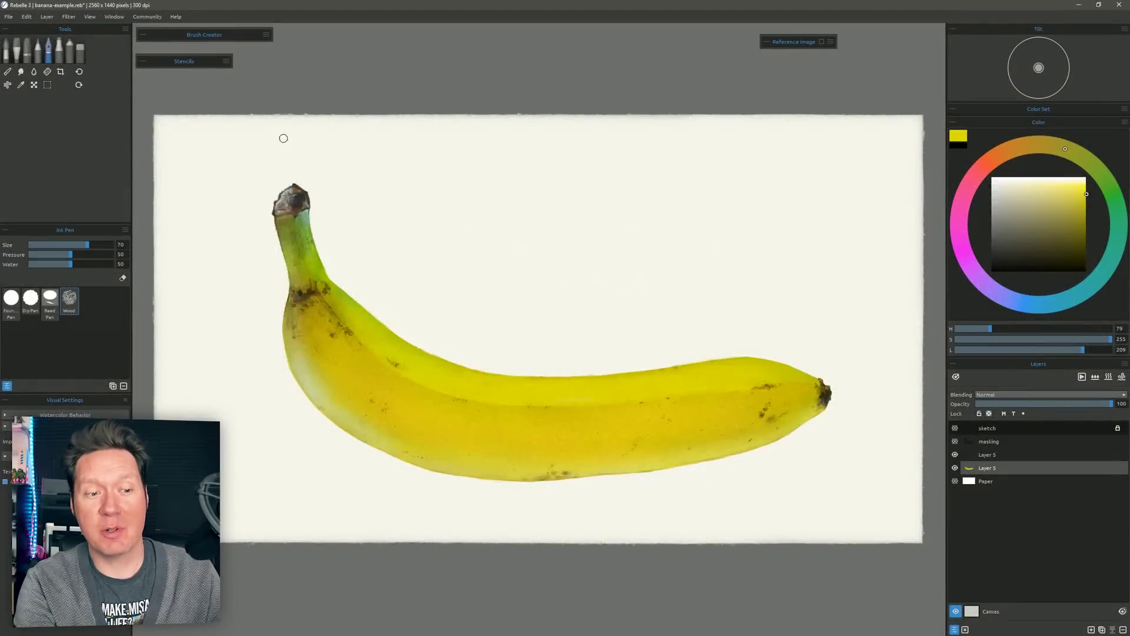
# Step: Add Alt+N as an extra keyboard shortcut for File > New
pyautogui.click(26, 17)
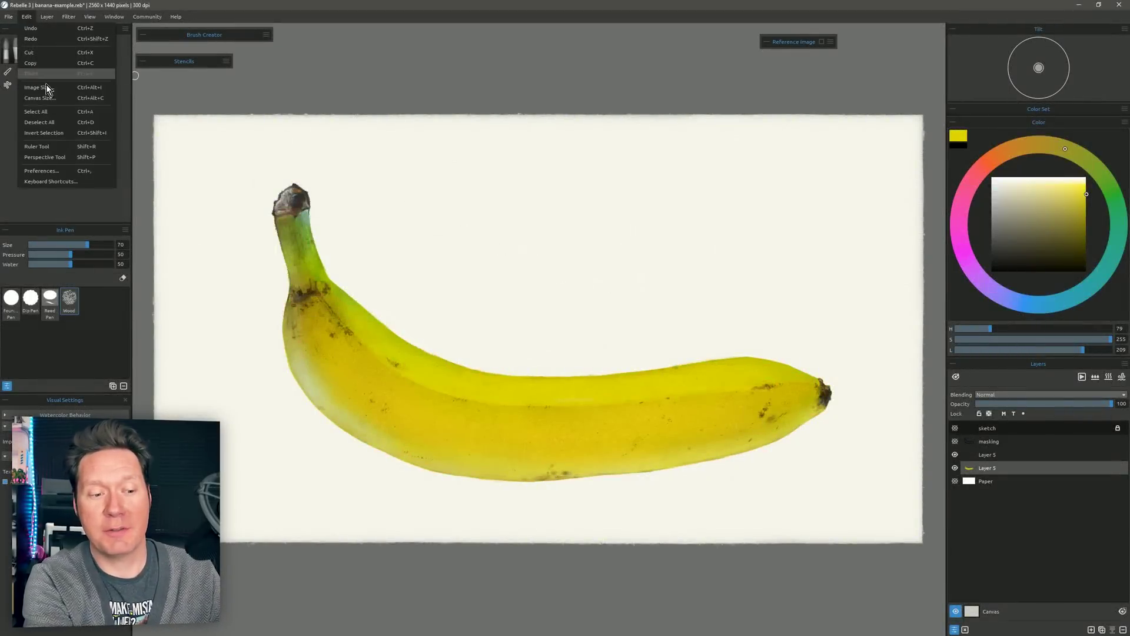
pyautogui.click(62, 184)
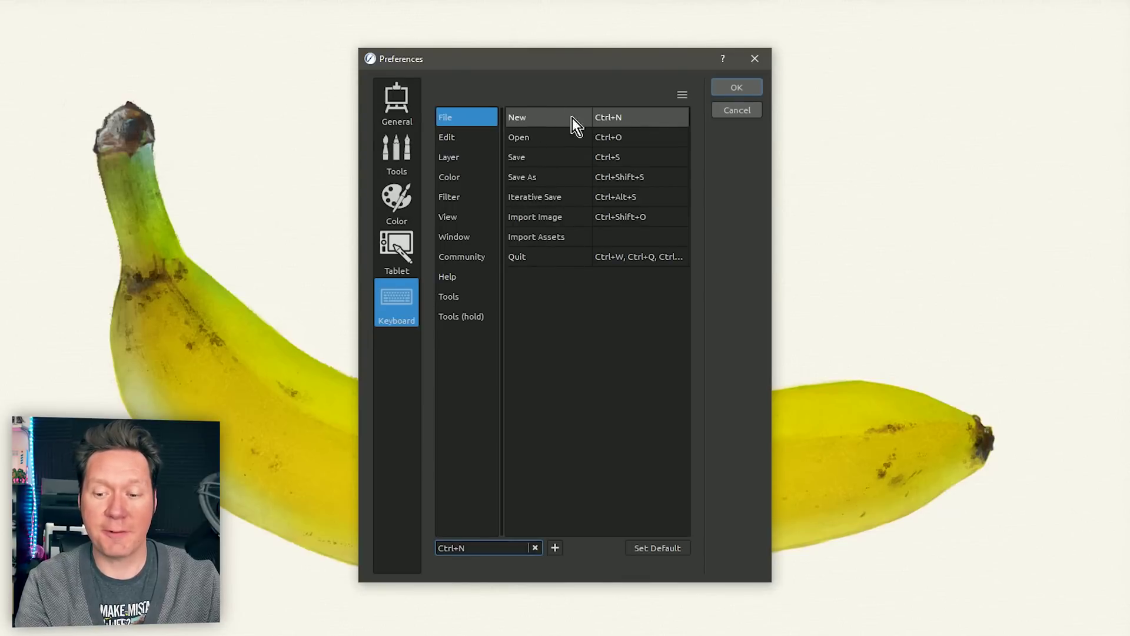
pyautogui.click(555, 548)
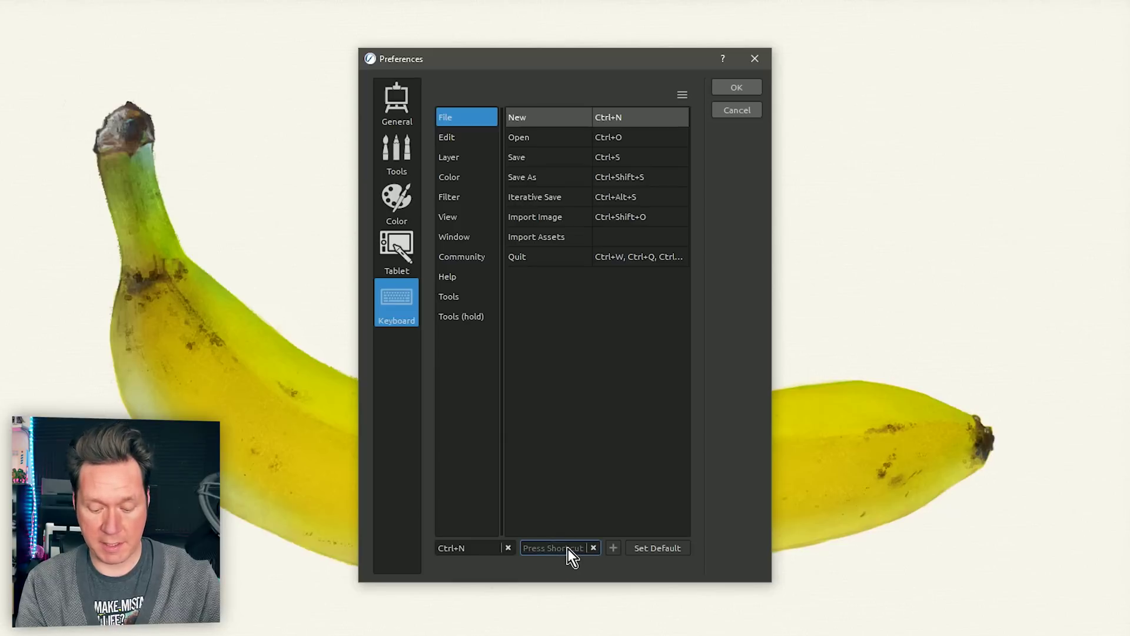
pyautogui.hotkey('alt', 'n')
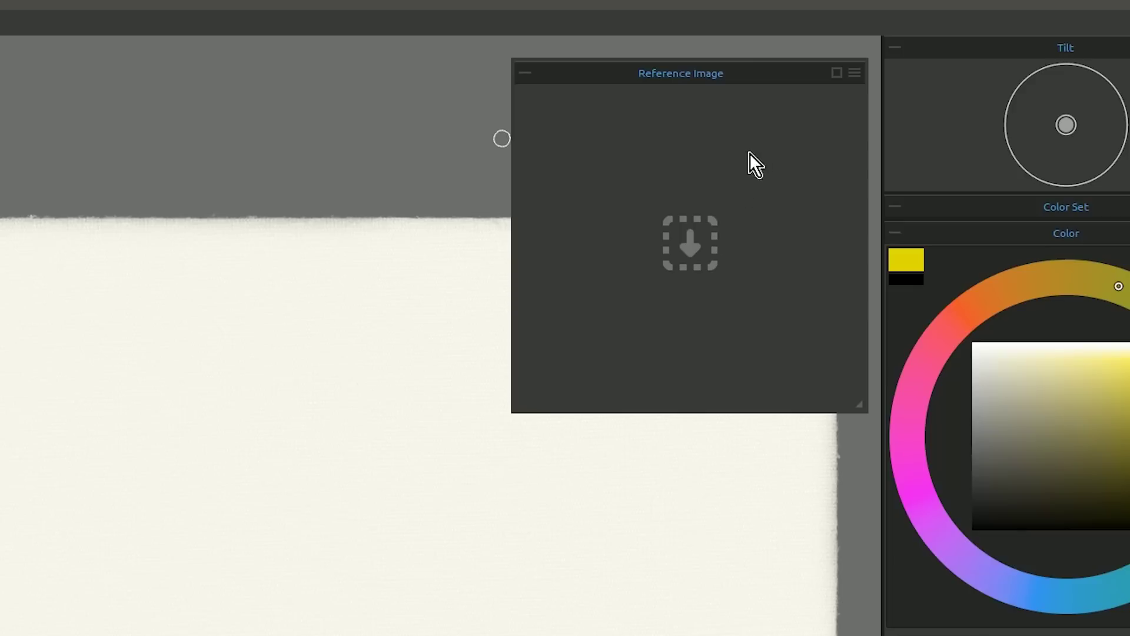
# Step: Import the Banana-ref photo into the Reference Image panel
pyautogui.click(691, 245)
pyautogui.click(695, 251)
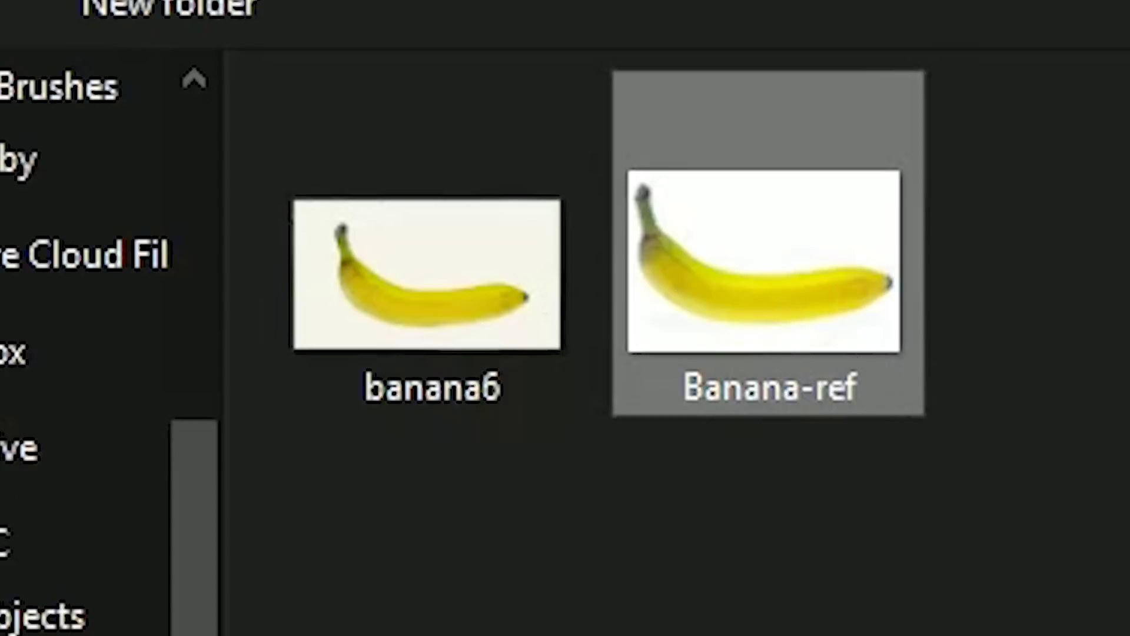
pyautogui.press('Return')
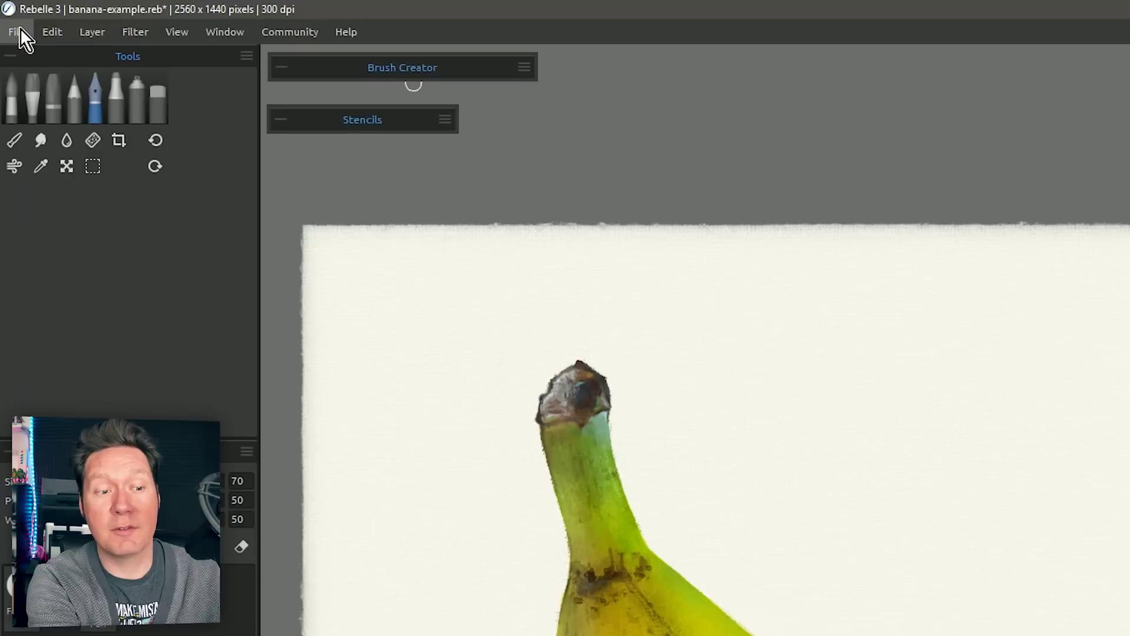
pyautogui.click(12, 17)
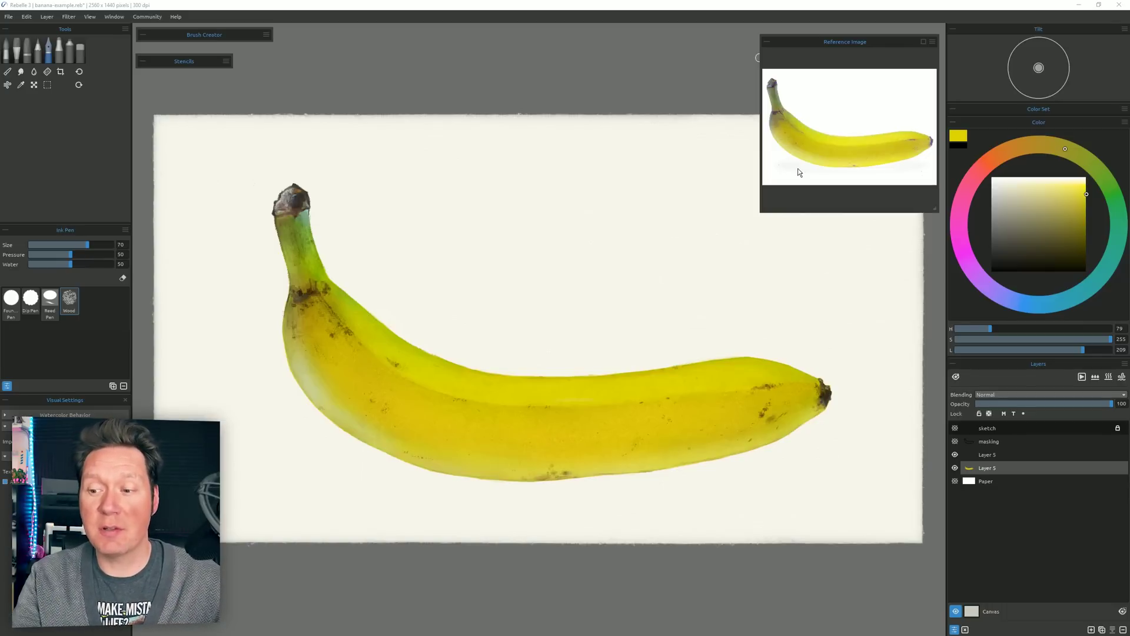
pyautogui.scroll(5, 539, 330)
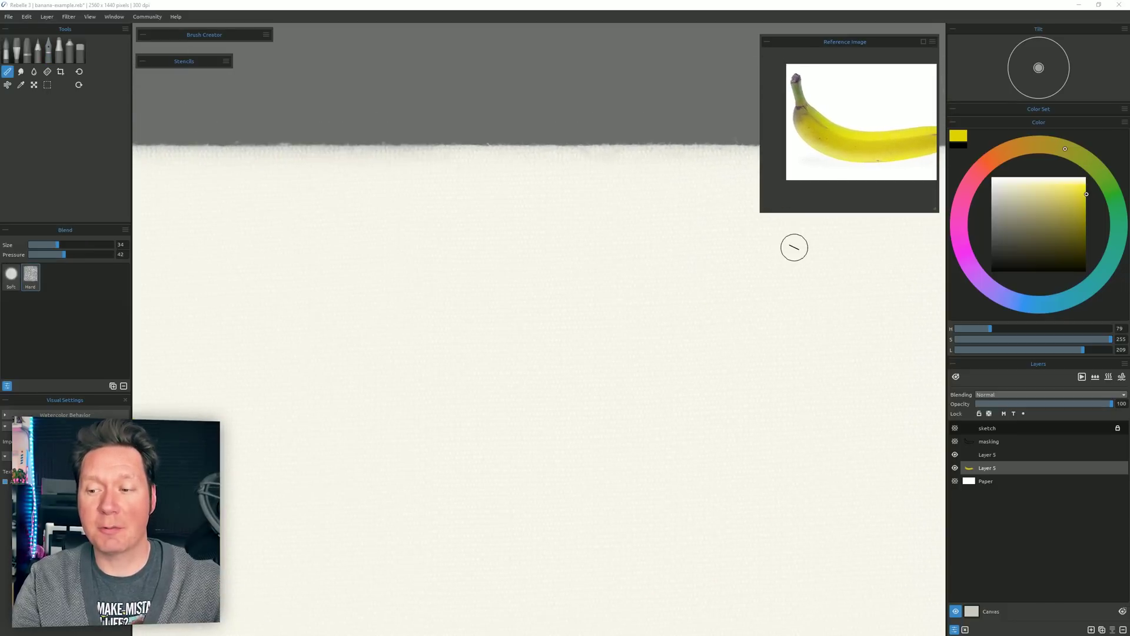
pyautogui.moveTo(795, 247)
pyautogui.mouseDown()
pyautogui.moveTo(766, 194)
pyautogui.moveTo(794, 247)
pyautogui.moveTo(736, 177)
pyautogui.mouseUp()
pyautogui.scroll(-5, 539, 330)
pyautogui.scroll(3, 539, 329)
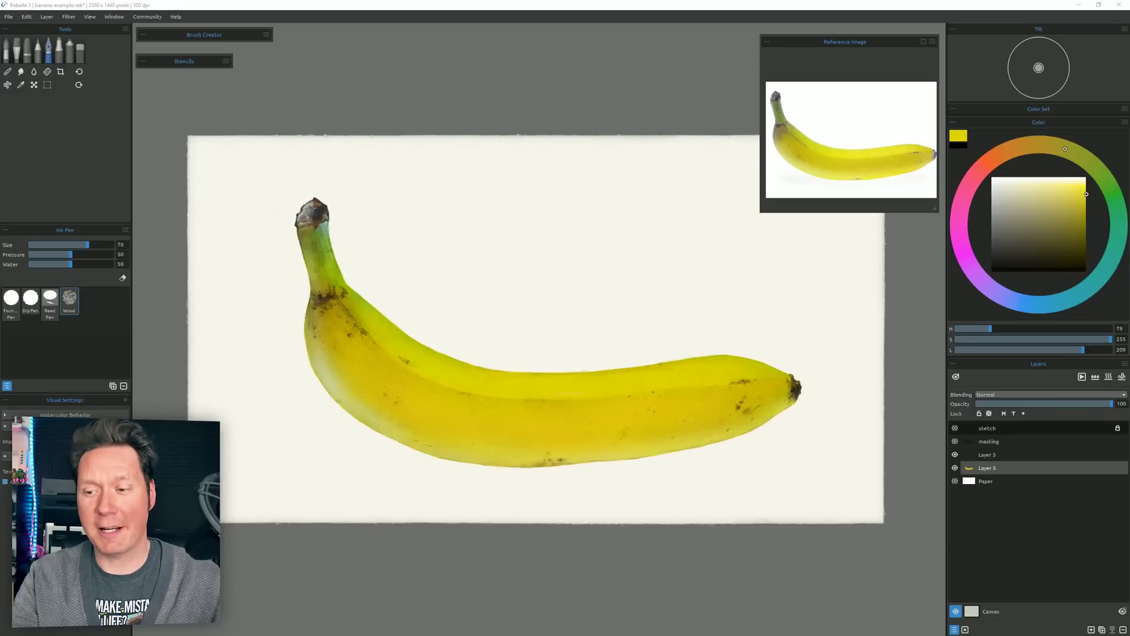
pyautogui.scroll(5, 539, 365)
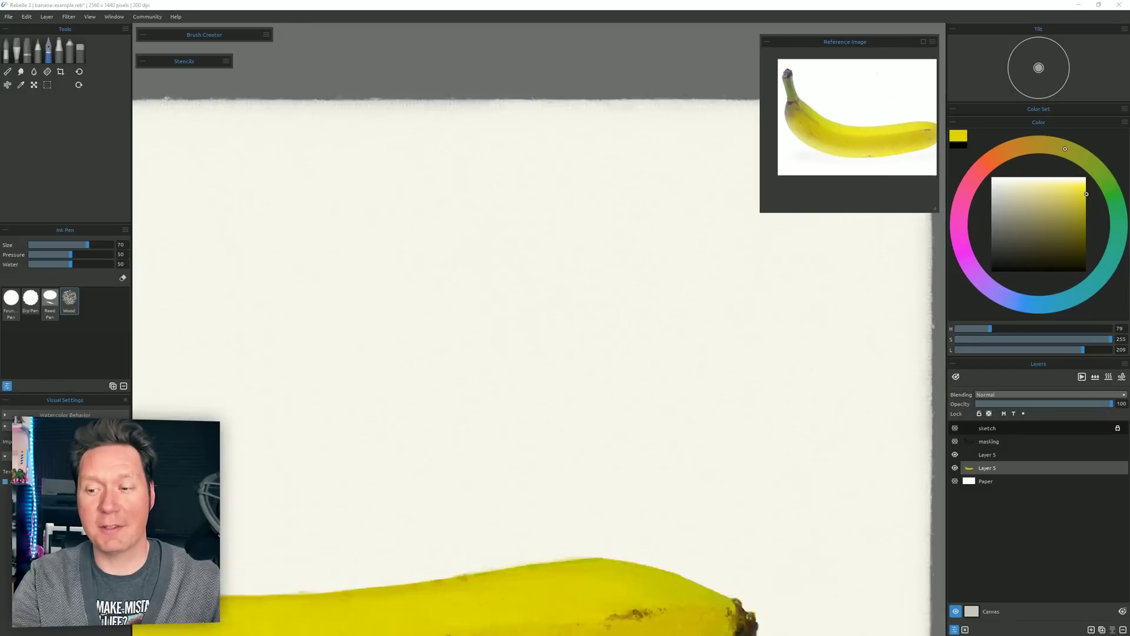
pyautogui.scroll(-5, 539, 329)
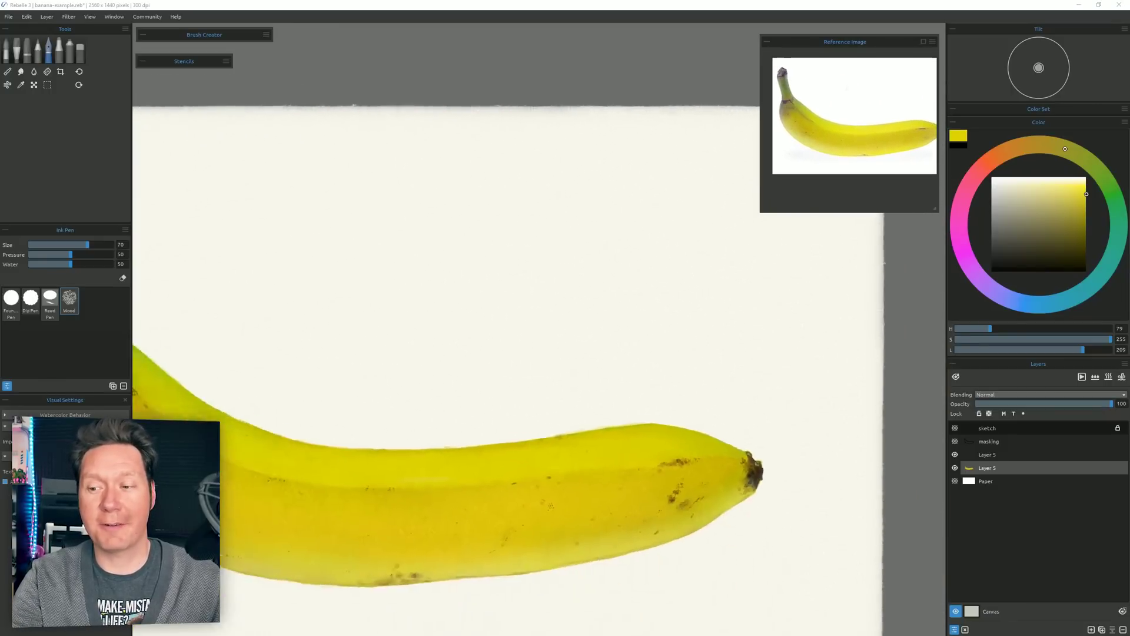
pyautogui.scroll(3, 539, 329)
pyautogui.scroll(2, 866, 125)
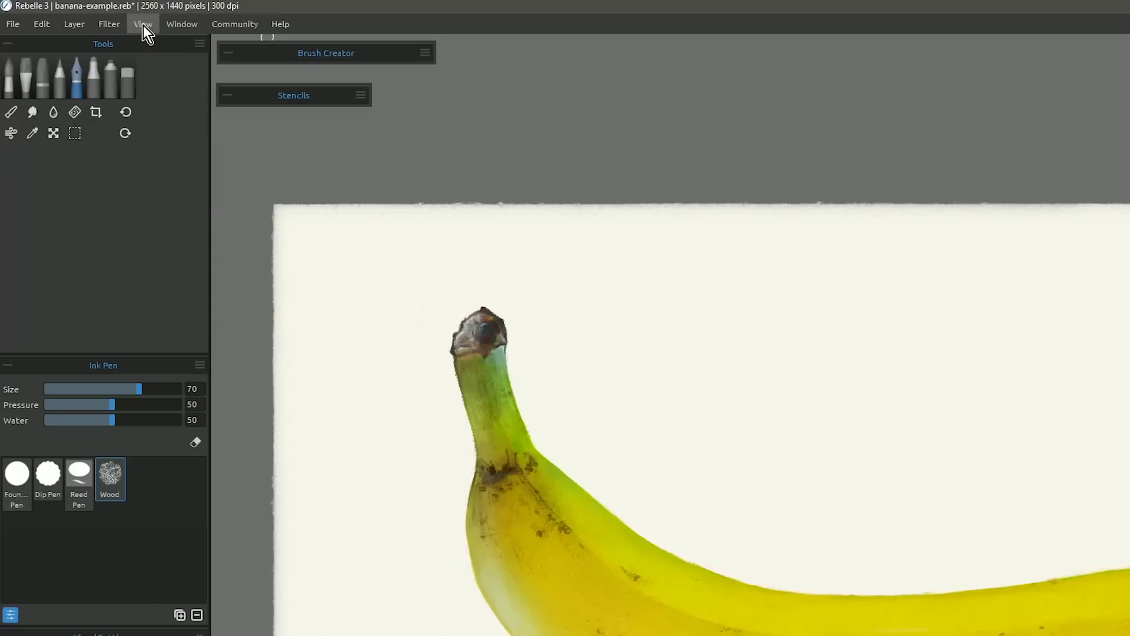
pyautogui.click(90, 16)
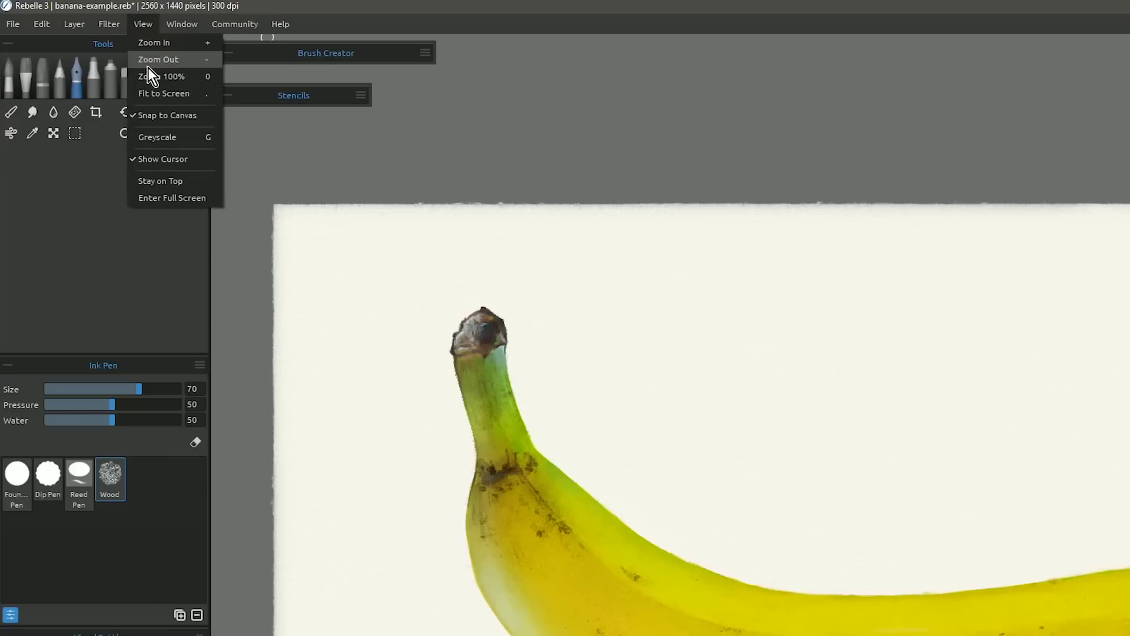
pyautogui.click(158, 98)
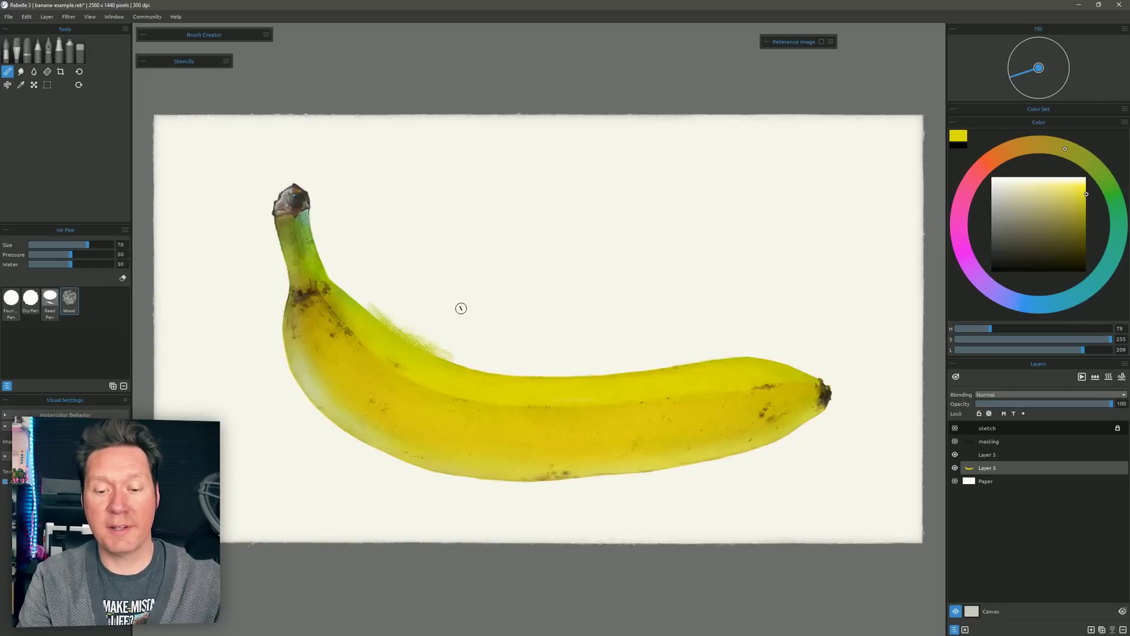
# Step: Turn off multi-touch input in the Tablet preferences and confirm
pyautogui.scroll(3, 459, 308)
pyautogui.scroll(-3, 459, 308)
pyautogui.scroll(4, 392, 365)
pyautogui.scroll(-3, 392, 365)
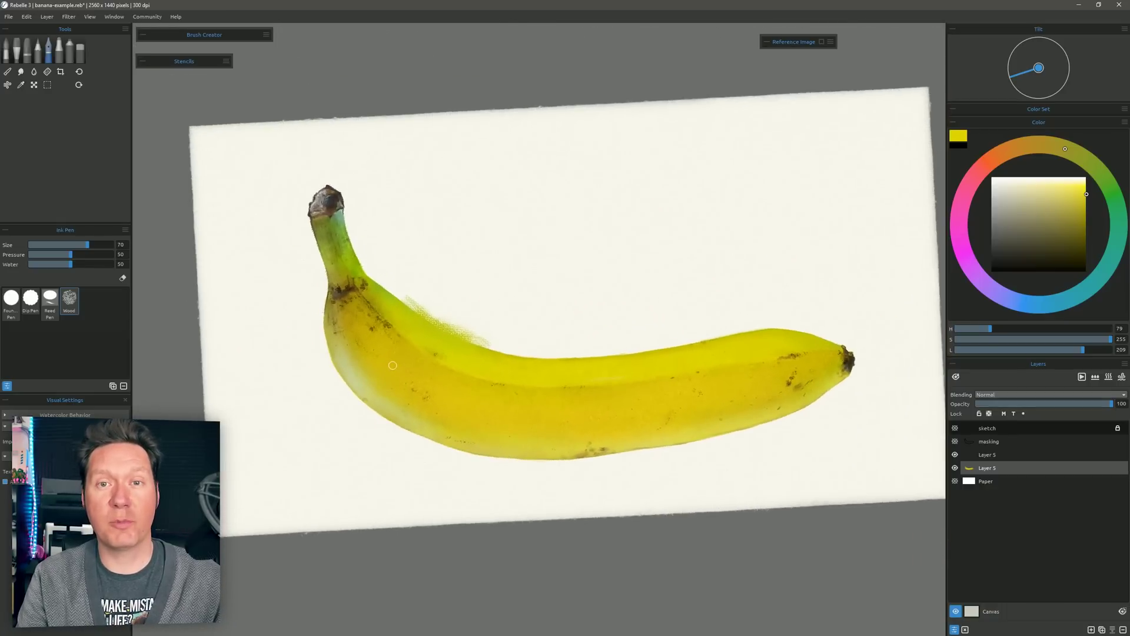
pyautogui.click(26, 17)
pyautogui.click(47, 180)
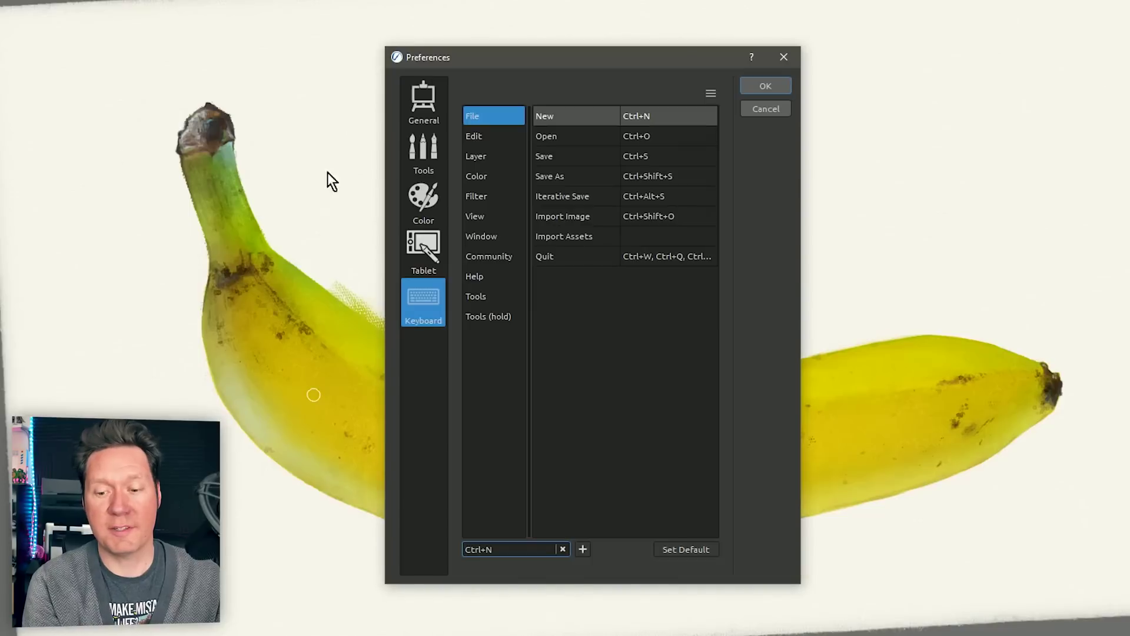
pyautogui.click(425, 247)
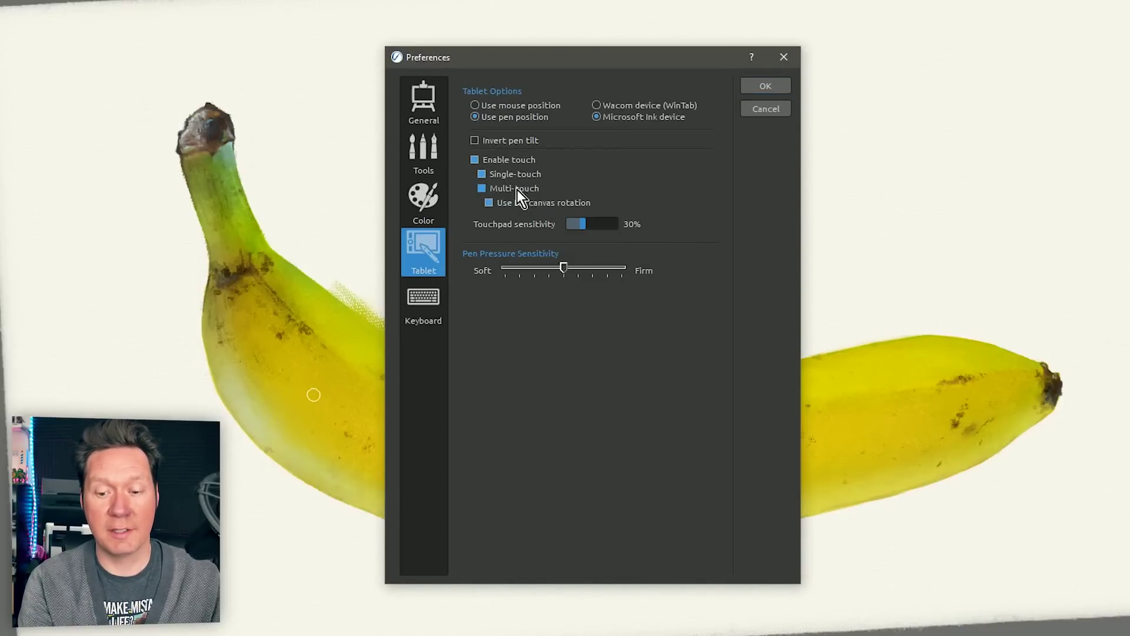
pyautogui.click(517, 190)
pyautogui.click(769, 87)
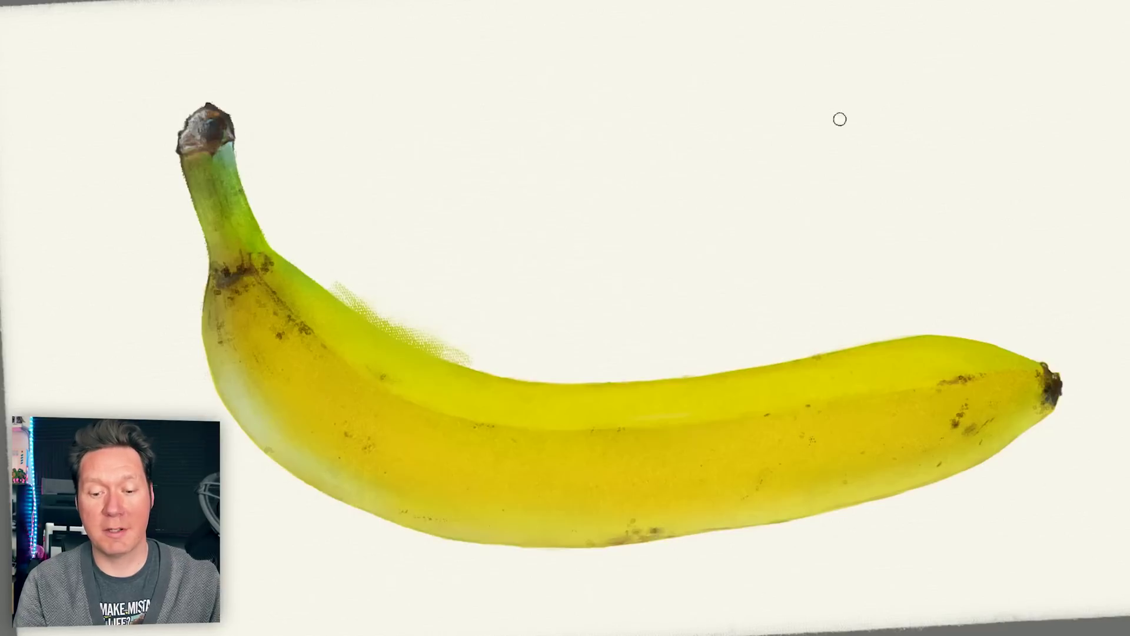
# Step: Extend the fuzzy texture along the banana's upper edge and set touch input to multi-touch only
pyautogui.moveTo(530, 351)
pyautogui.mouseDown()
pyautogui.moveTo(542, 393)
pyautogui.moveTo(507, 380)
pyautogui.moveTo(598, 386)
pyautogui.moveTo(522, 371)
pyautogui.mouseUp()
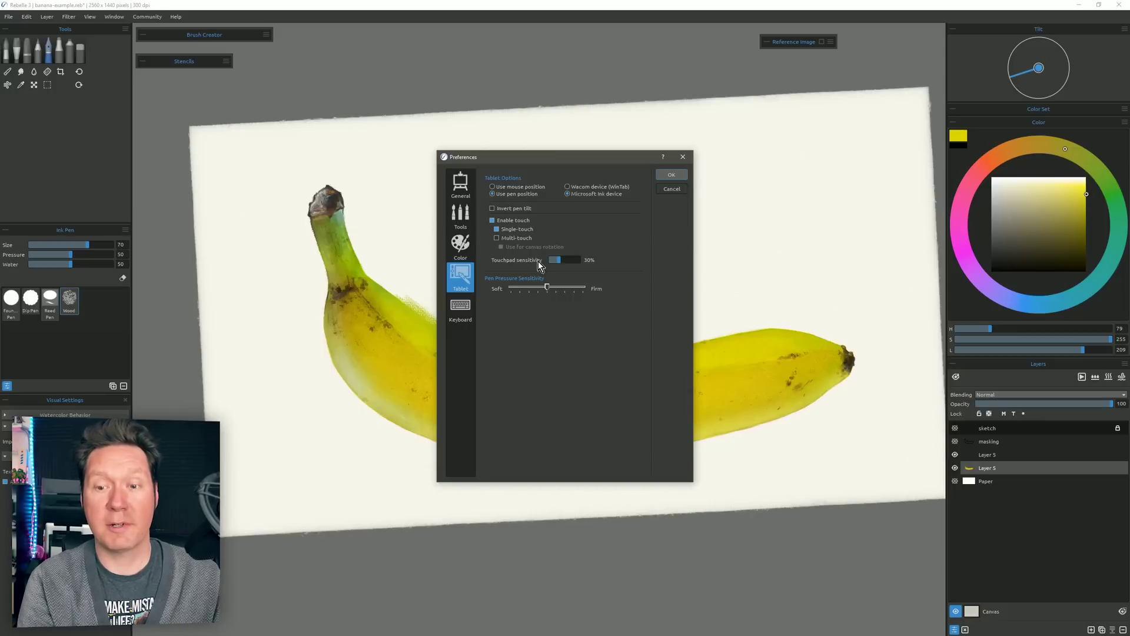
pyautogui.click(505, 239)
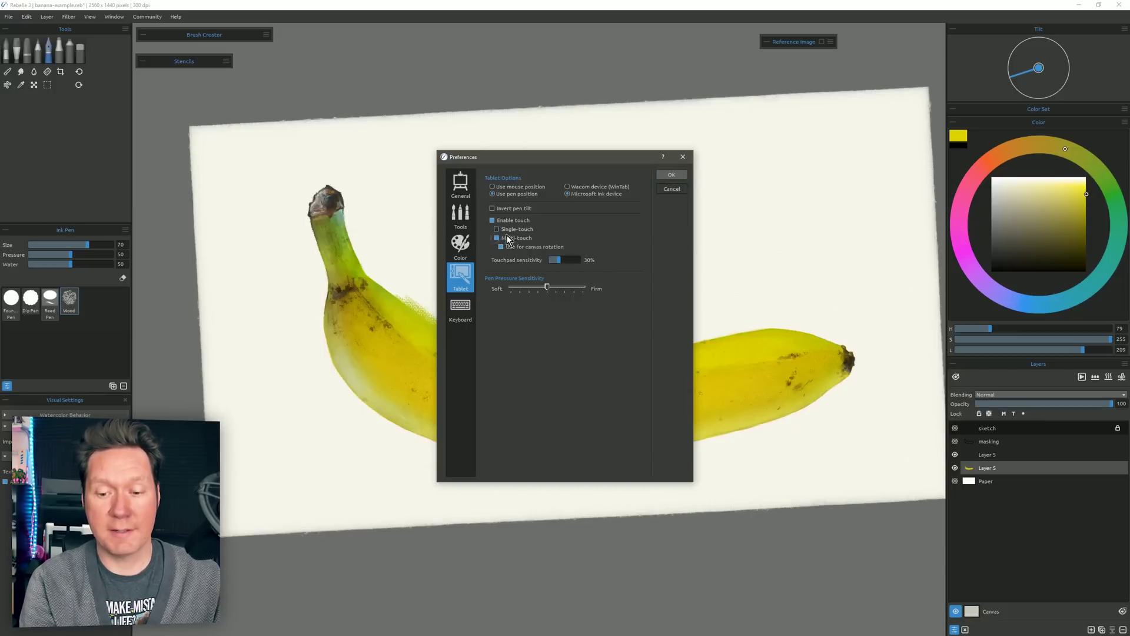
pyautogui.click(670, 174)
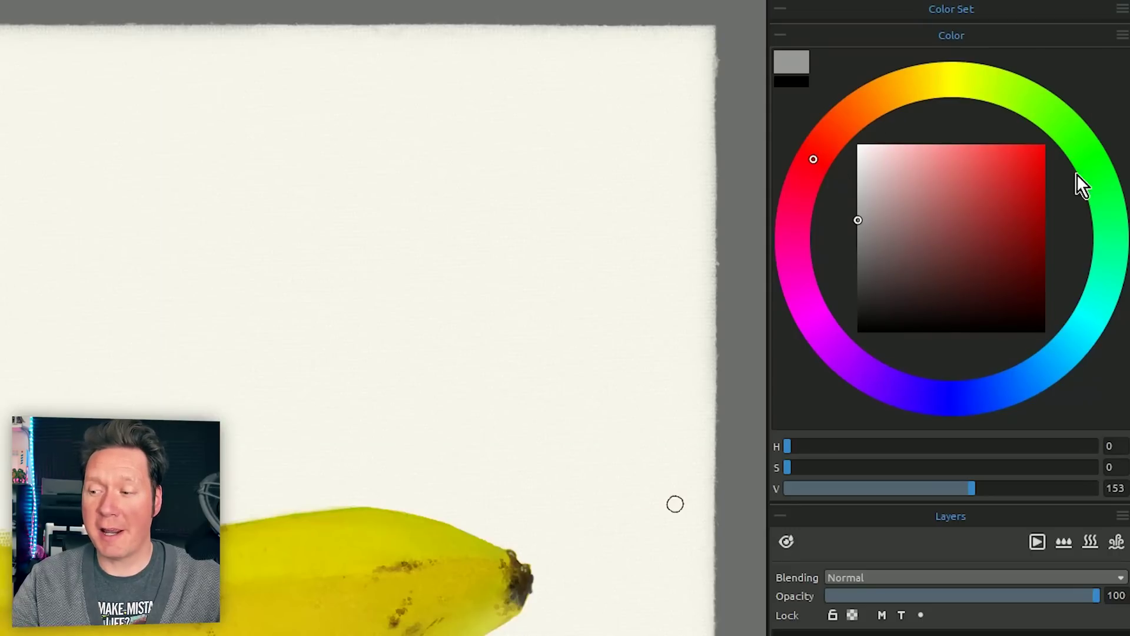
# Step: Shift the HSV hue to green, darken to value 105, then sweep hue from yellow to red
pyautogui.moveTo(949, 81)
pyautogui.mouseDown()
pyautogui.moveTo(827, 160)
pyautogui.moveTo(939, 410)
pyautogui.moveTo(1112, 167)
pyautogui.moveTo(945, 91)
pyautogui.mouseUp()
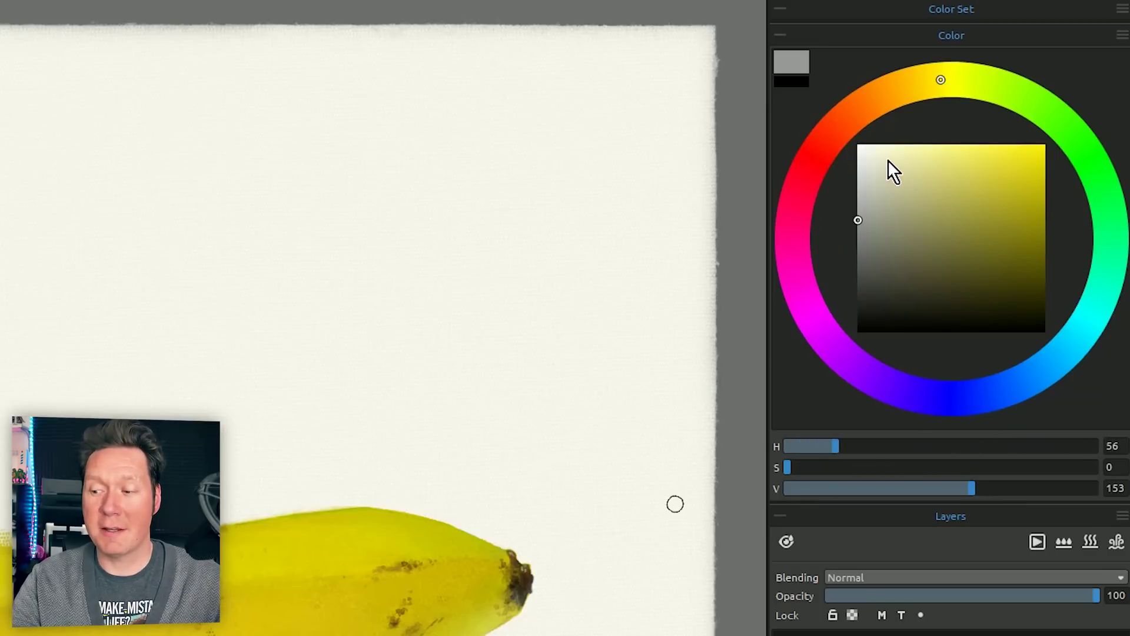
pyautogui.moveTo(868, 169)
pyautogui.mouseDown()
pyautogui.moveTo(850, 199)
pyautogui.moveTo(854, 147)
pyautogui.moveTo(846, 316)
pyautogui.moveTo(856, 179)
pyautogui.moveTo(853, 229)
pyautogui.moveTo(1044, 224)
pyautogui.moveTo(902, 218)
pyautogui.moveTo(1022, 216)
pyautogui.mouseUp()
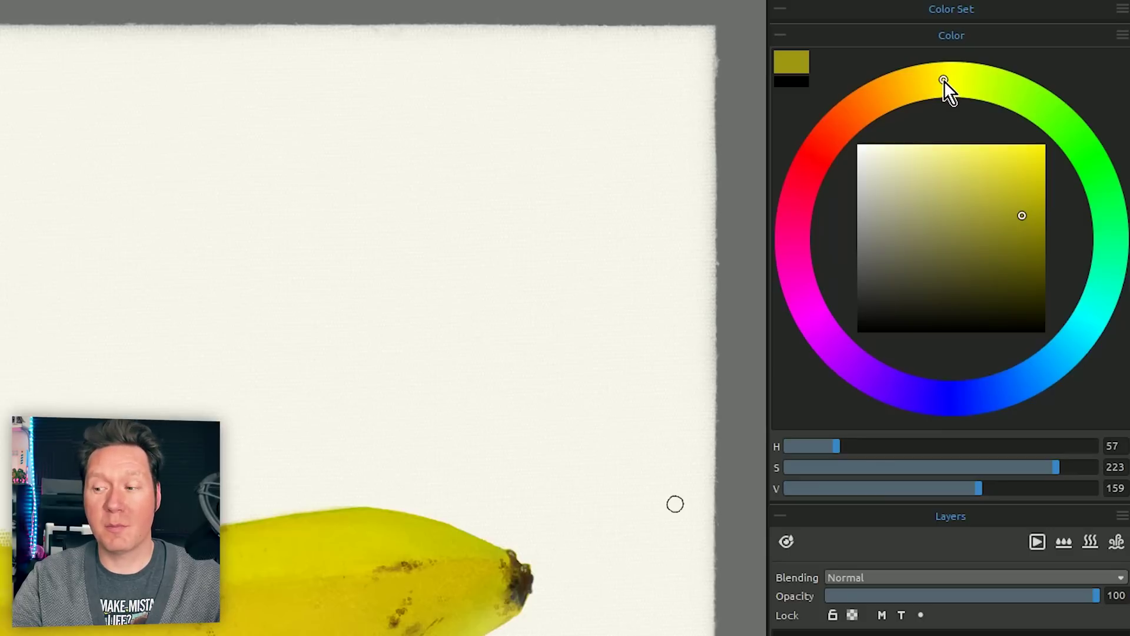
pyautogui.moveTo(947, 79)
pyautogui.mouseDown()
pyautogui.moveTo(850, 128)
pyautogui.moveTo(830, 161)
pyautogui.moveTo(837, 309)
pyautogui.moveTo(889, 384)
pyautogui.mouseUp()
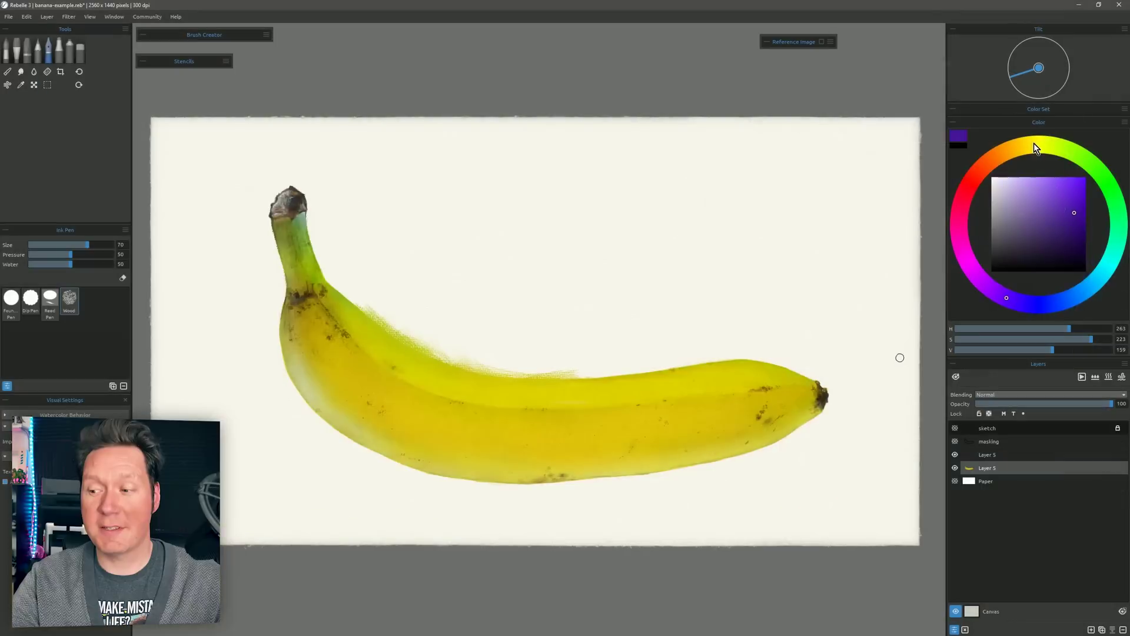
# Step: Paint a full-saturation yellow stroke and an orange stroke above the banana
pyautogui.click(1034, 143)
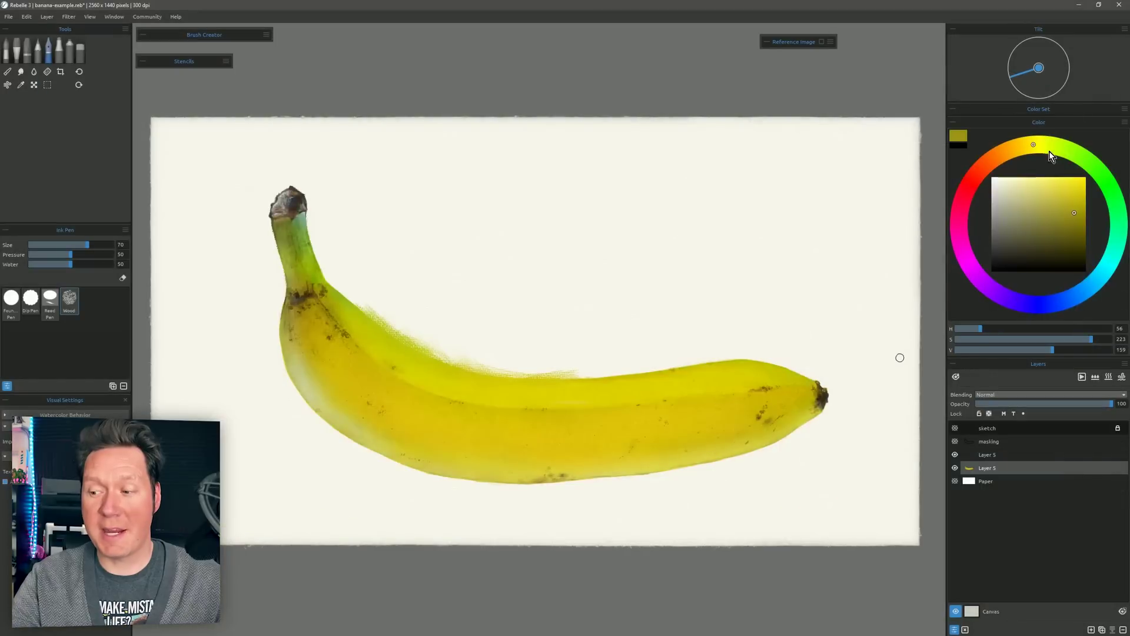
pyautogui.moveTo(1077, 193); pyautogui.dragTo(1088, 176)
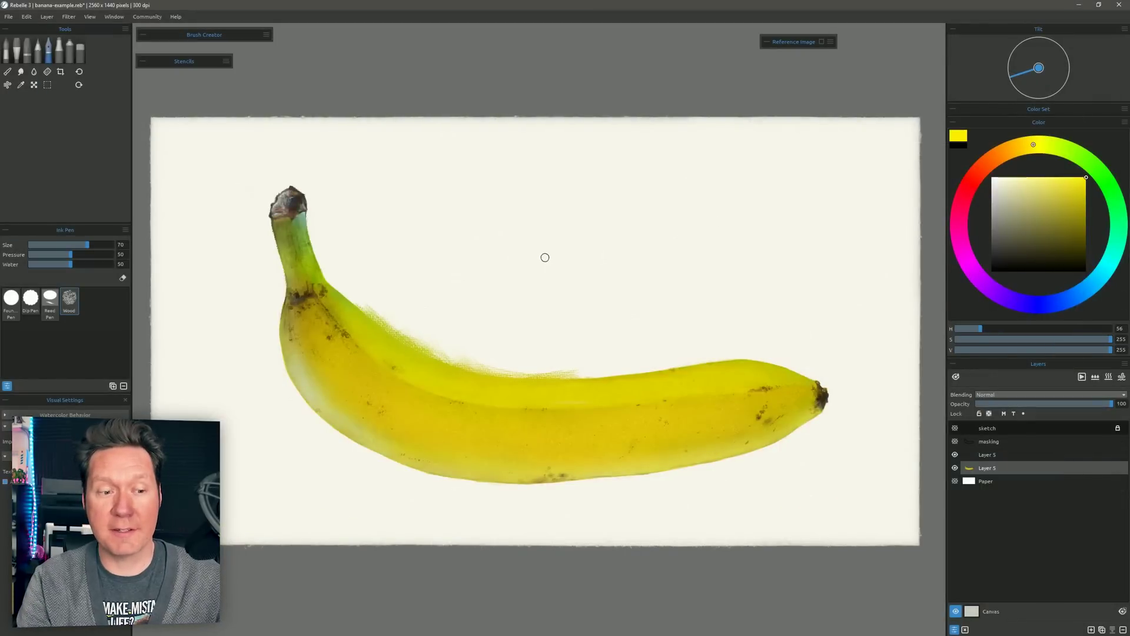
pyautogui.moveTo(474, 286); pyautogui.dragTo(559, 245)
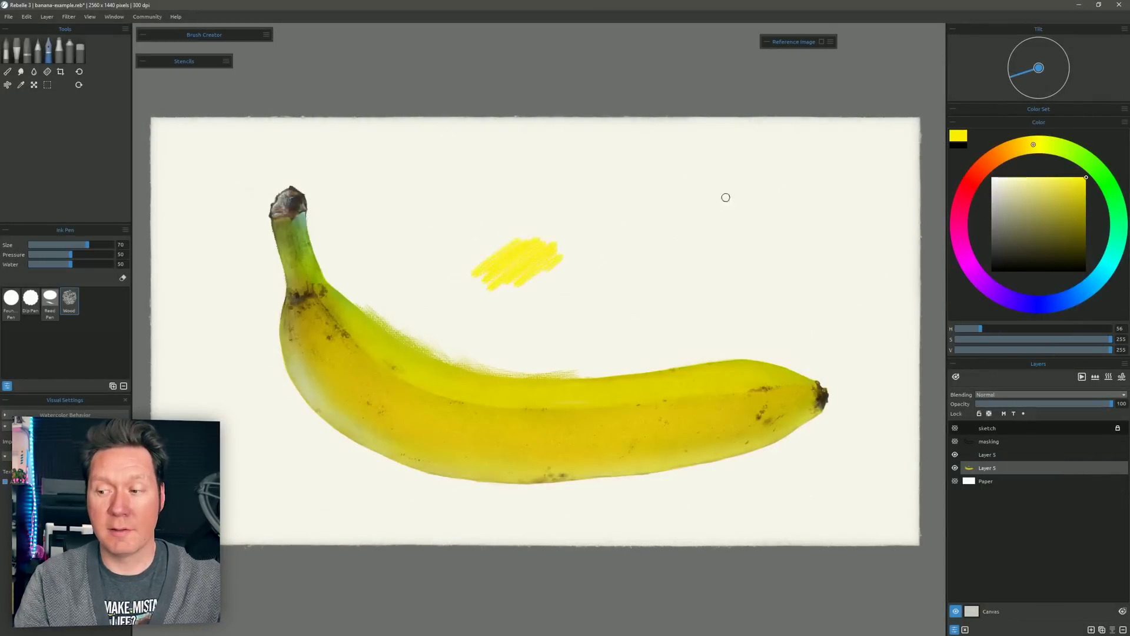
pyautogui.click(996, 157)
pyautogui.moveTo(587, 253); pyautogui.dragTo(524, 283)
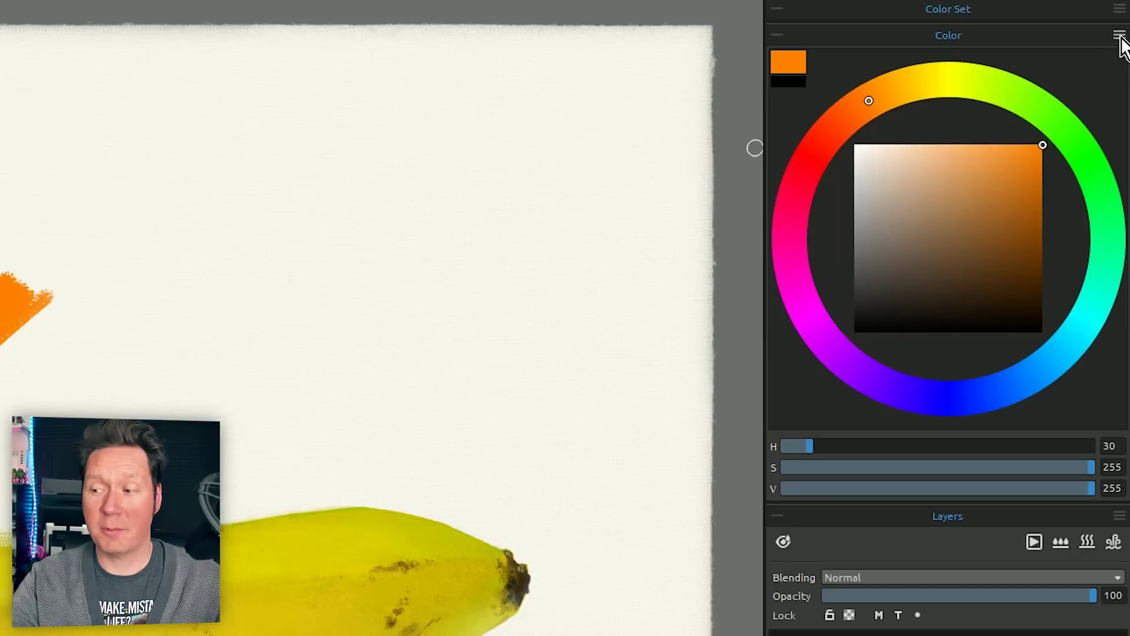
# Step: Switch the colour wheel to HSLuv and paint olive and orange strokes above the others
pyautogui.click(1124, 122)
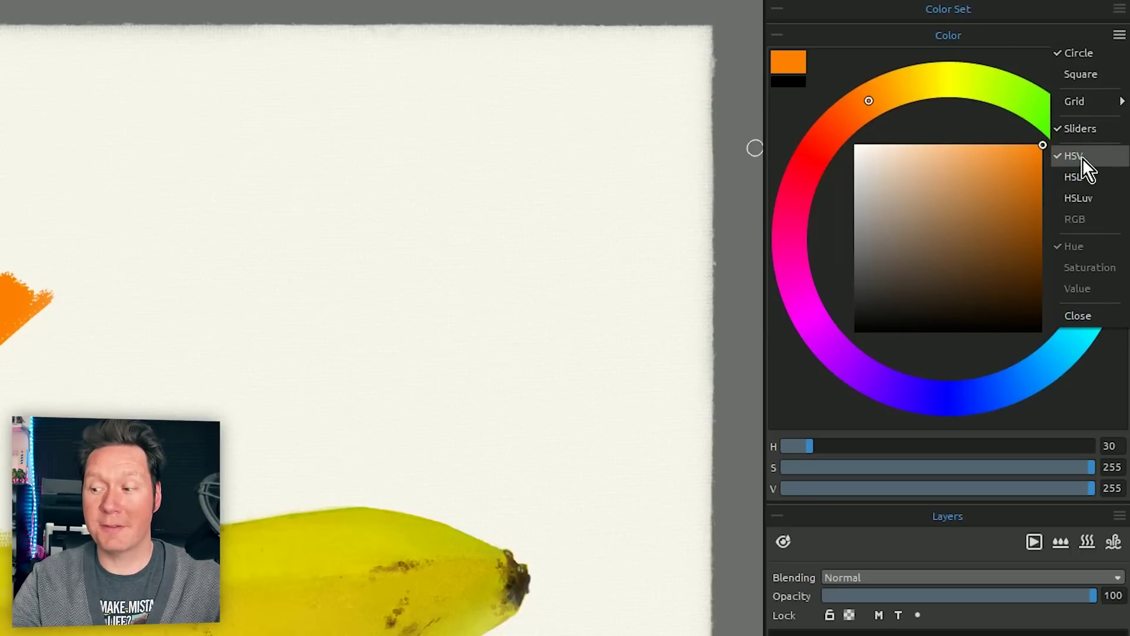
pyautogui.click(1090, 199)
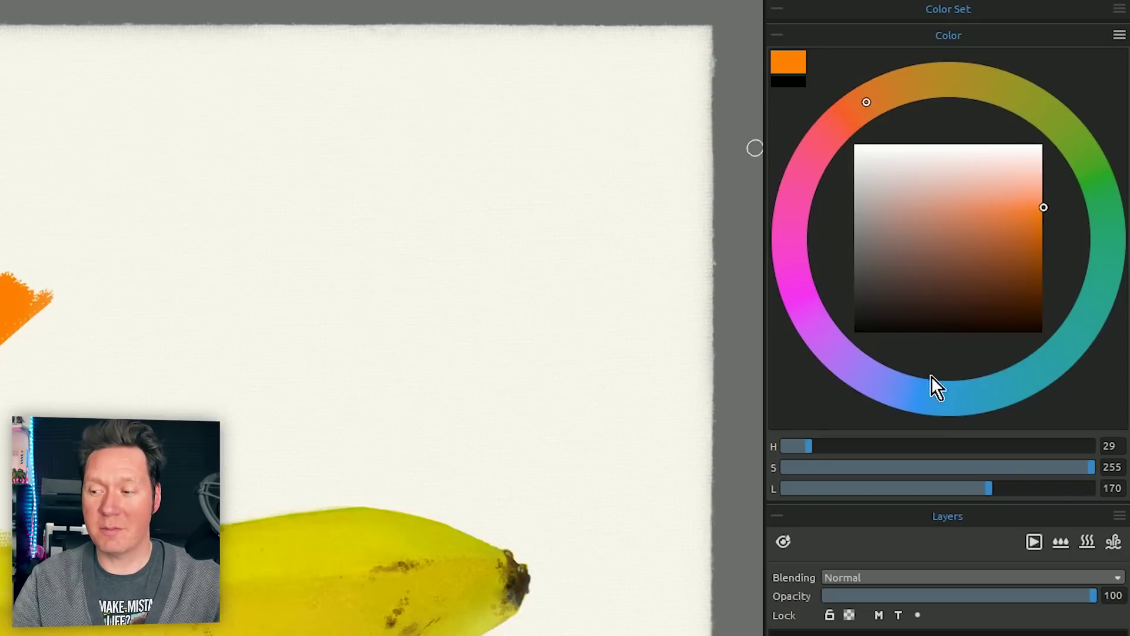
pyautogui.click(877, 366)
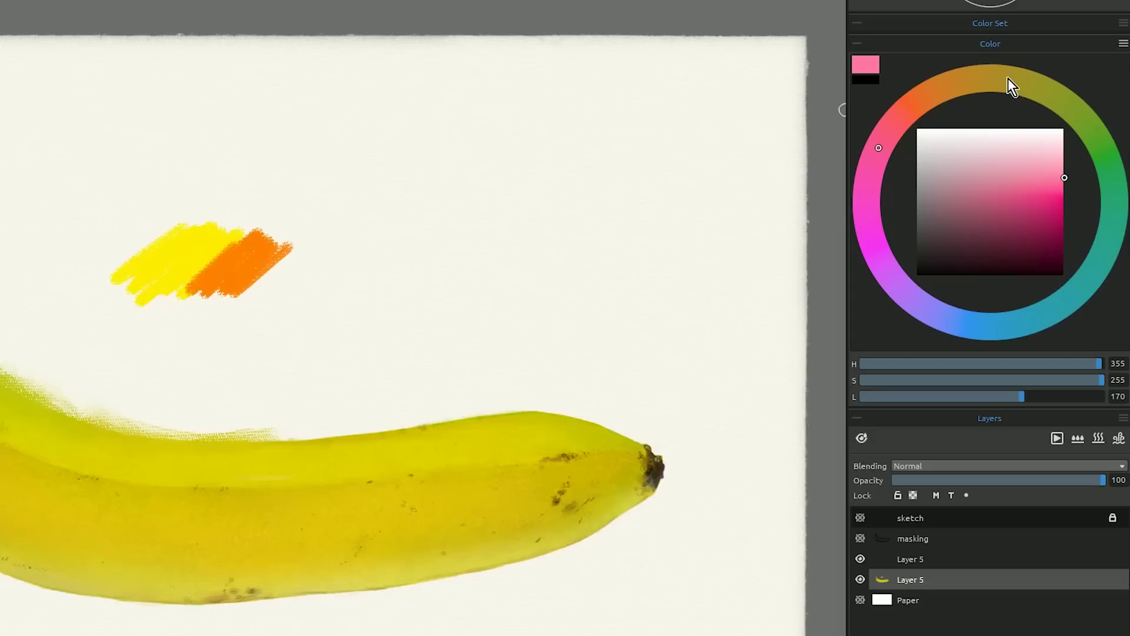
pyautogui.click(971, 80)
pyautogui.moveTo(219, 166)
pyautogui.mouseDown()
pyautogui.moveTo(197, 189)
pyautogui.moveTo(220, 192)
pyautogui.moveTo(197, 191)
pyautogui.mouseUp()
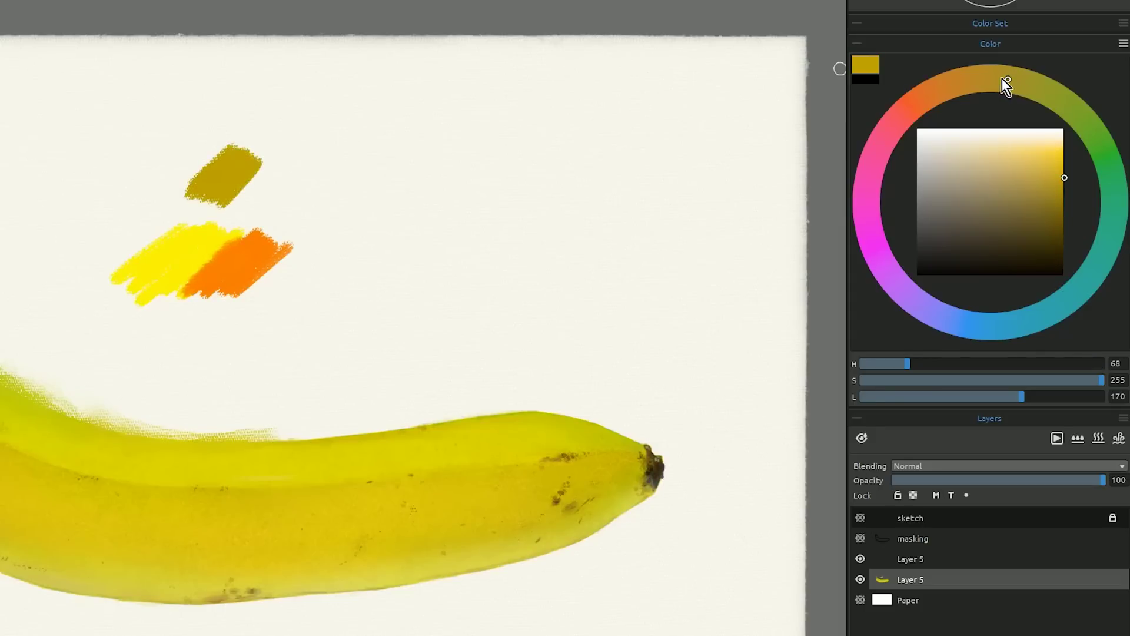
pyautogui.click(962, 82)
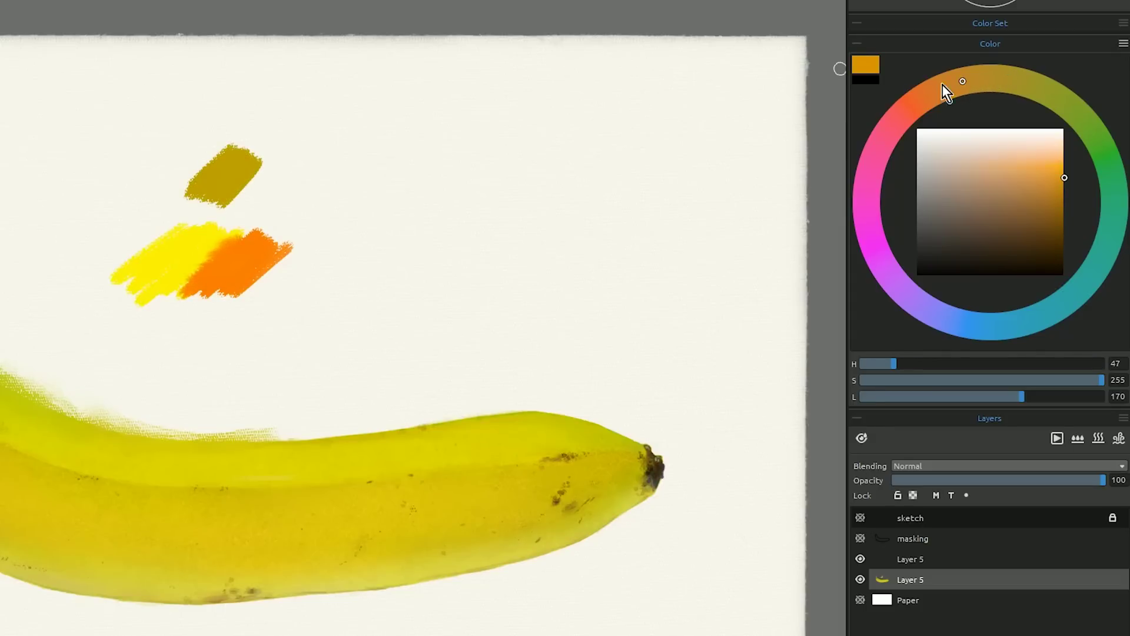
pyautogui.moveTo(285, 161)
pyautogui.mouseDown()
pyautogui.moveTo(277, 184)
pyautogui.moveTo(270, 169)
pyautogui.moveTo(239, 200)
pyautogui.moveTo(253, 162)
pyautogui.moveTo(249, 187)
pyautogui.moveTo(281, 165)
pyautogui.moveTo(272, 191)
pyautogui.moveTo(247, 195)
pyautogui.moveTo(265, 160)
pyautogui.mouseUp()
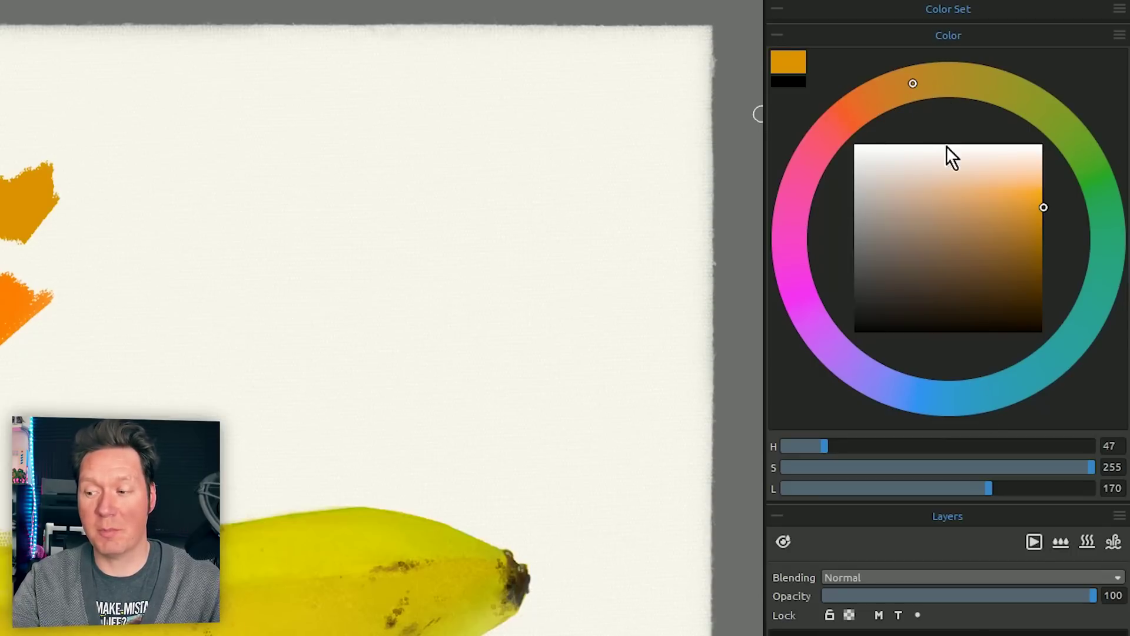
# Step: Switch the colour picker to Square and paint a soft green stroke above the banana
pyautogui.click(1118, 35)
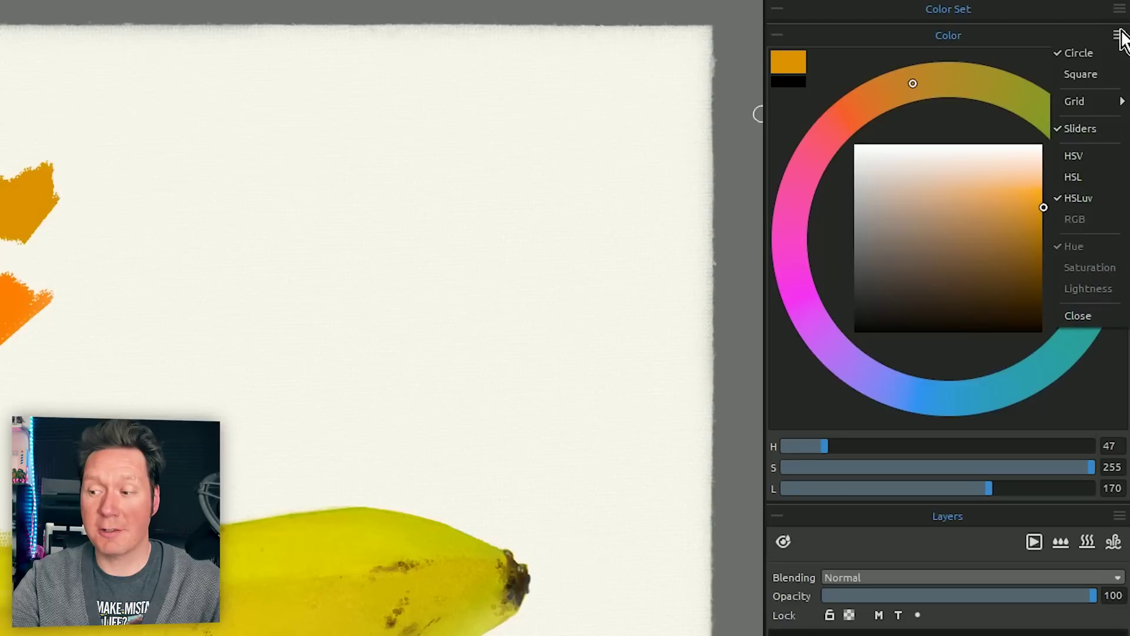
pyautogui.click(1094, 79)
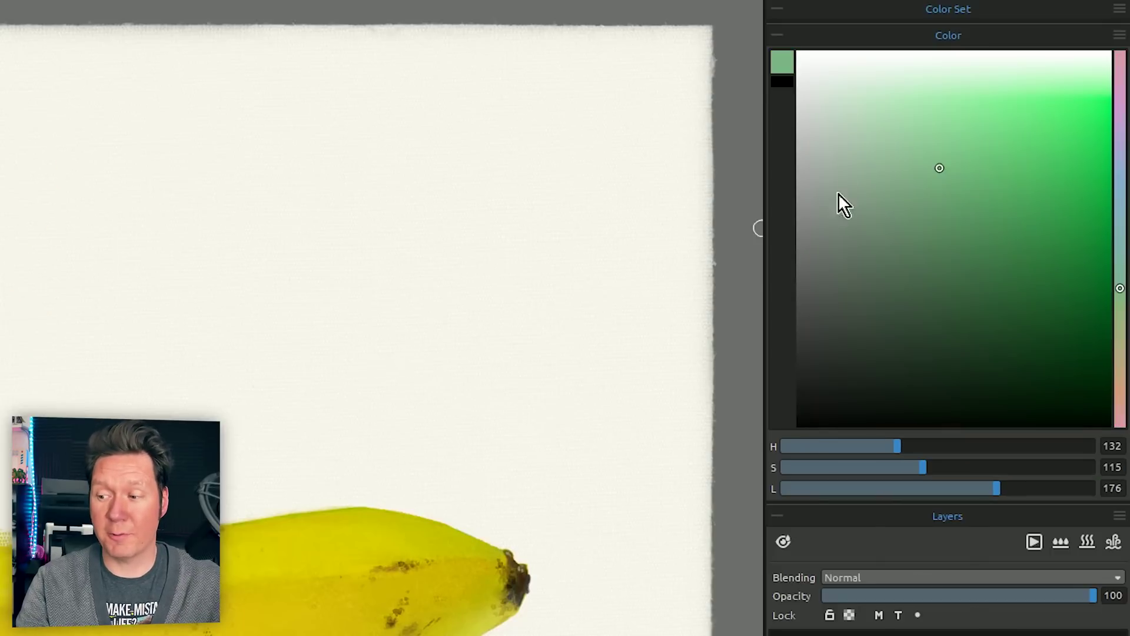
pyautogui.moveTo(955, 167)
pyautogui.mouseDown()
pyautogui.moveTo(1029, 152)
pyautogui.moveTo(989, 172)
pyautogui.moveTo(970, 155)
pyautogui.mouseUp()
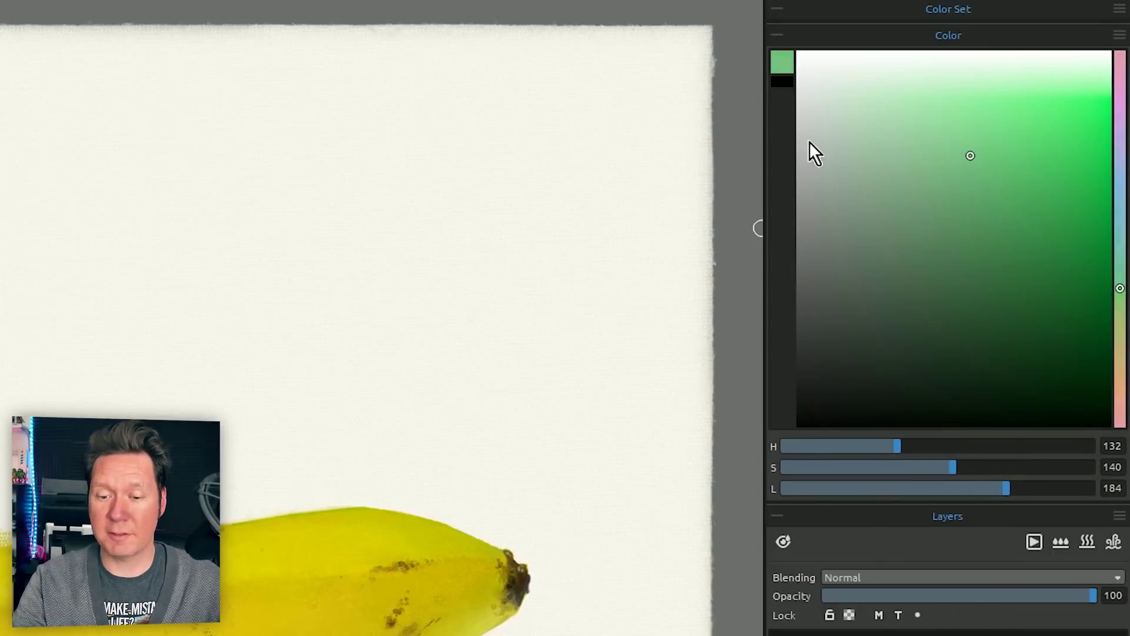
pyautogui.moveTo(459, 247)
pyautogui.mouseDown()
pyautogui.moveTo(514, 221)
pyautogui.moveTo(483, 243)
pyautogui.moveTo(482, 224)
pyautogui.moveTo(486, 247)
pyautogui.moveTo(524, 231)
pyautogui.moveTo(508, 238)
pyautogui.moveTo(523, 220)
pyautogui.moveTo(506, 264)
pyautogui.mouseUp()
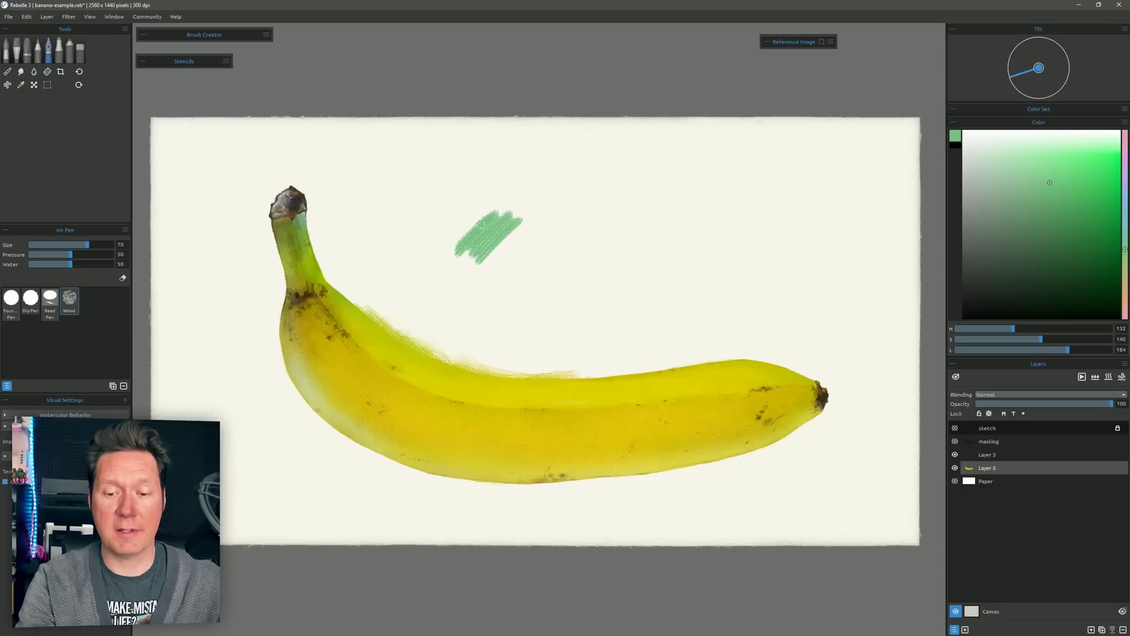
# Step: Pick pink then yellow-olive, paint an olive stroke, and preview Filter > Desaturate
pyautogui.click(1125, 147)
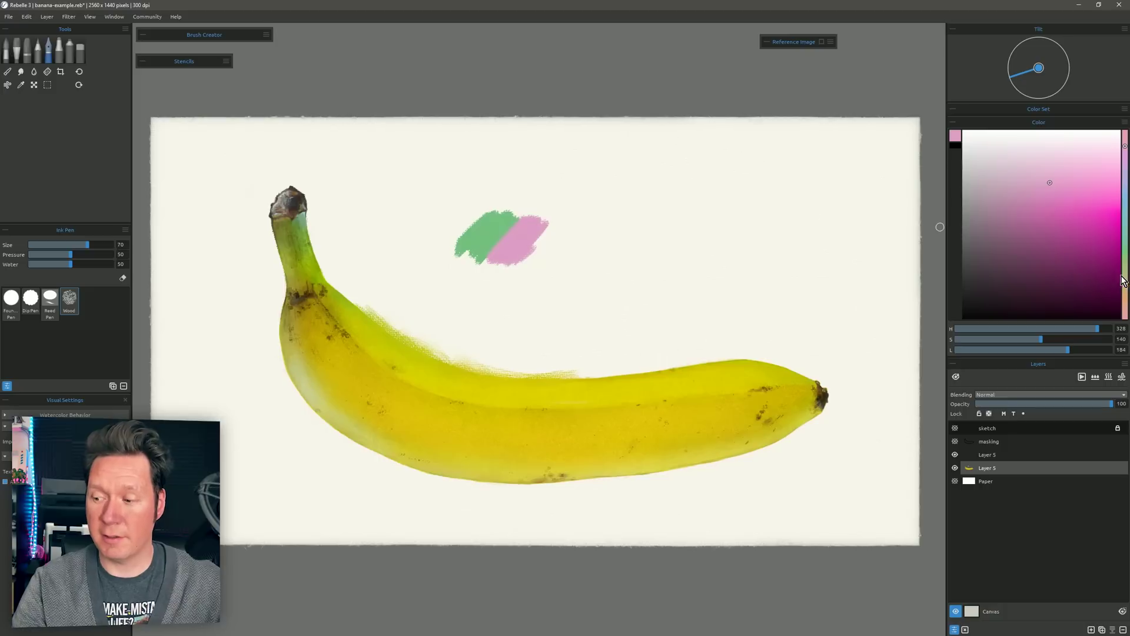
pyautogui.click(1125, 276)
pyautogui.moveTo(566, 219)
pyautogui.mouseDown()
pyautogui.moveTo(522, 265)
pyautogui.moveTo(548, 229)
pyautogui.moveTo(542, 256)
pyautogui.moveTo(563, 243)
pyautogui.moveTo(537, 258)
pyautogui.mouseUp()
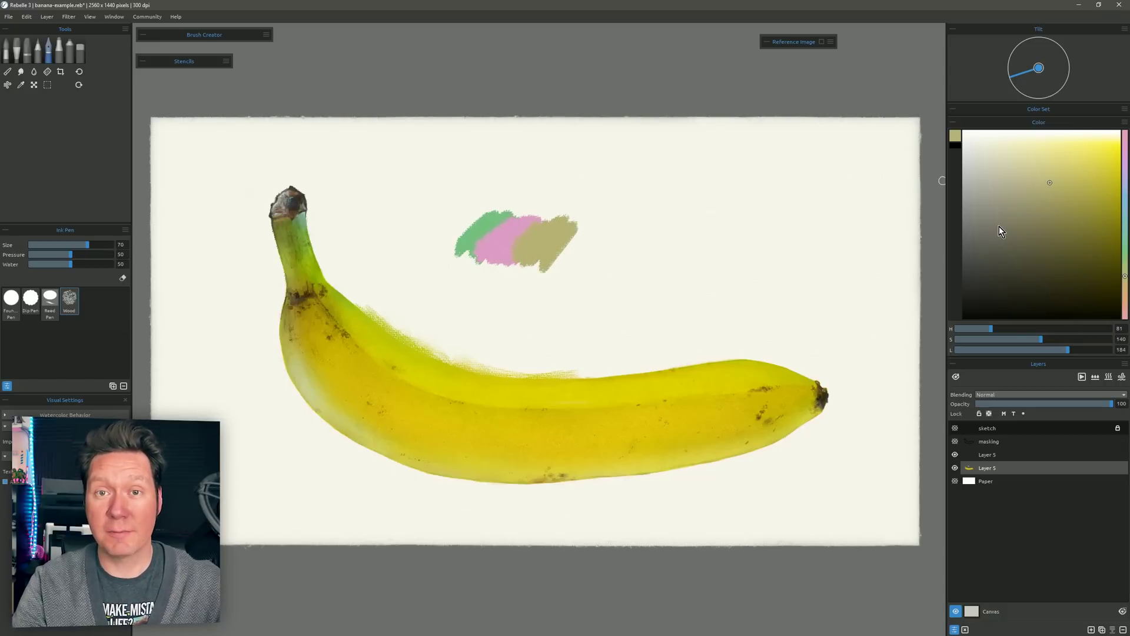
pyautogui.click(68, 18)
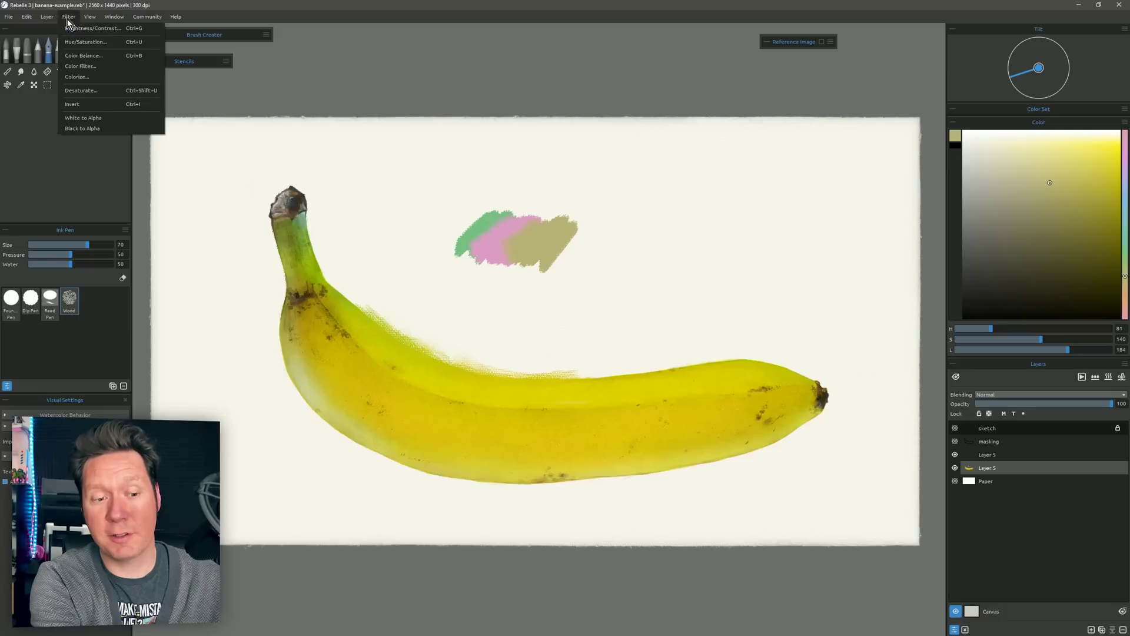
pyautogui.click(94, 91)
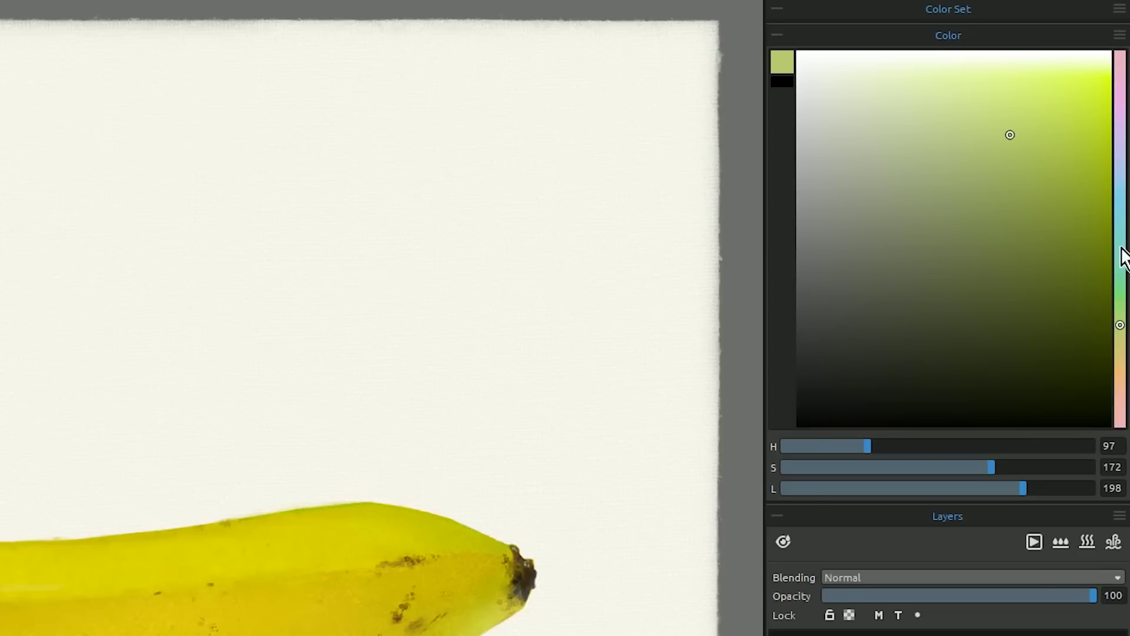
# Step: Set the square's side strip to Saturation, pick a colour, then switch the strip to Lightness and adjust it
pyautogui.click(1119, 35)
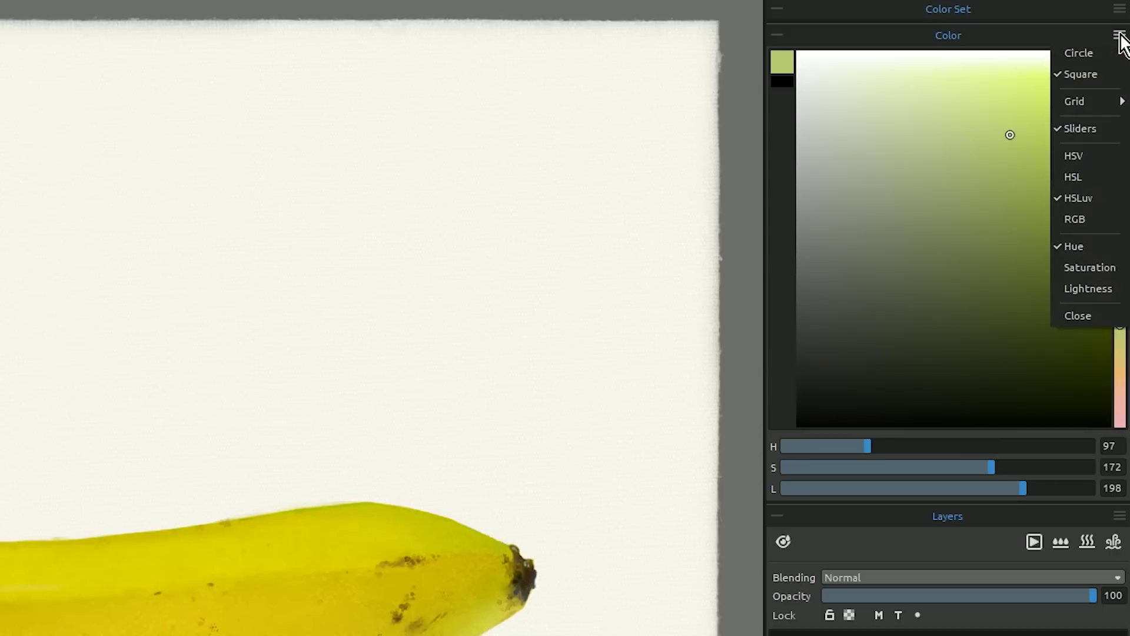
pyautogui.click(1101, 267)
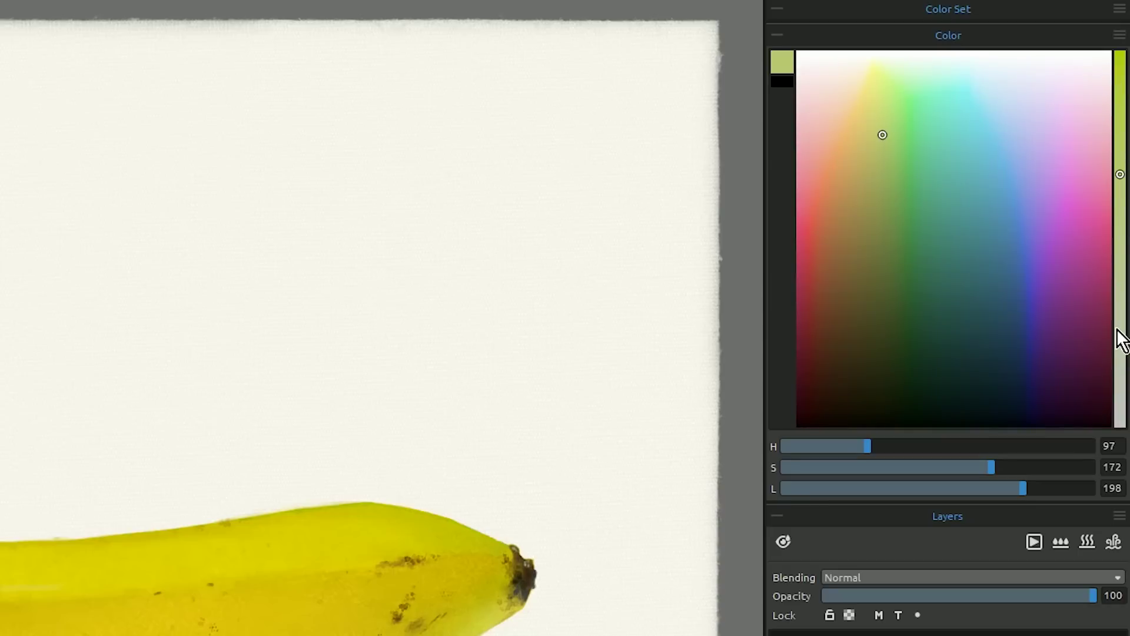
pyautogui.moveTo(903, 119)
pyautogui.mouseDown()
pyautogui.moveTo(836, 112)
pyautogui.moveTo(870, 262)
pyautogui.moveTo(980, 204)
pyautogui.moveTo(1009, 341)
pyautogui.moveTo(896, 396)
pyautogui.moveTo(947, 151)
pyautogui.mouseUp()
pyautogui.click(1120, 36)
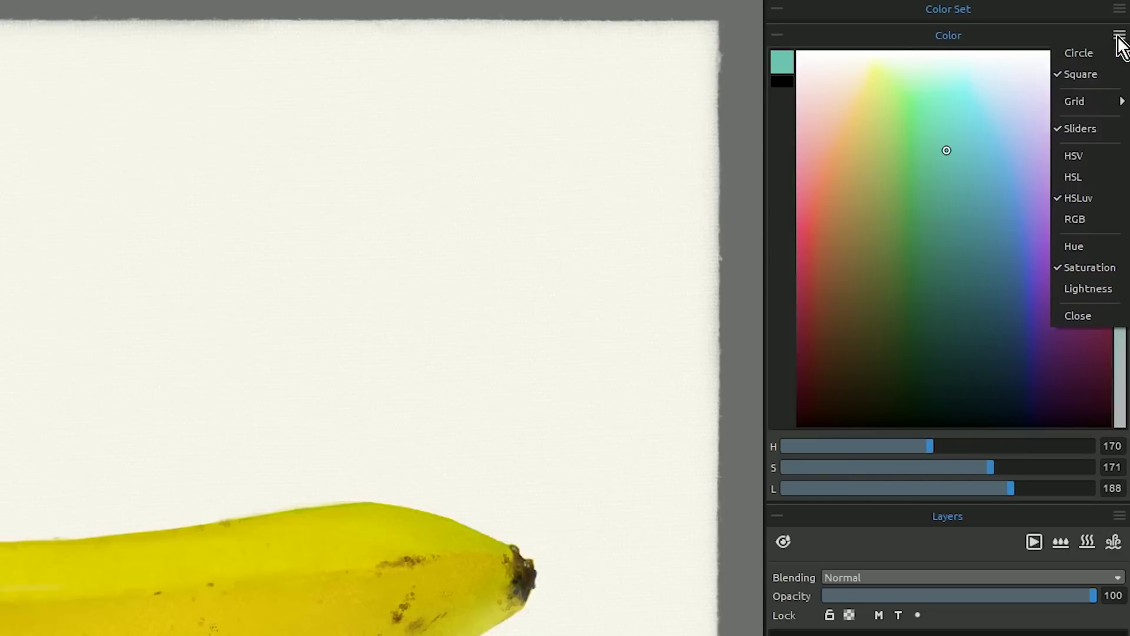
pyautogui.click(1093, 287)
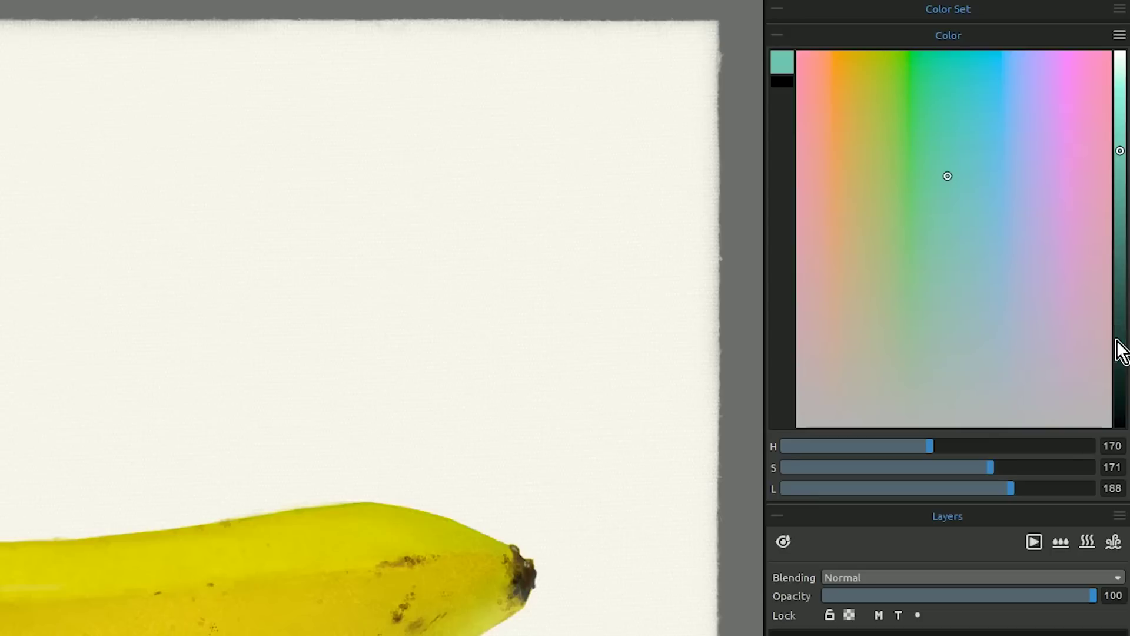
pyautogui.moveTo(1122, 150)
pyautogui.mouseDown()
pyautogui.moveTo(1122, 103)
pyautogui.moveTo(1122, 241)
pyautogui.moveTo(1108, 162)
pyautogui.mouseUp()
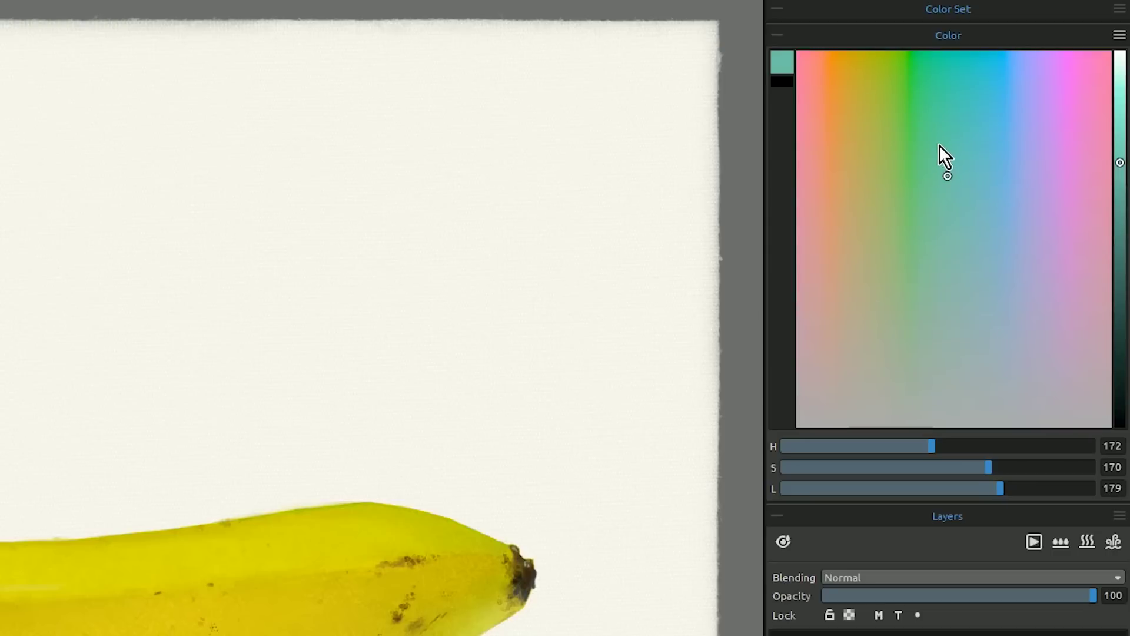
# Step: Paint green and yellow-olive swatch strokes near the stem, then cancel the Desaturate preview
pyautogui.click(916, 61)
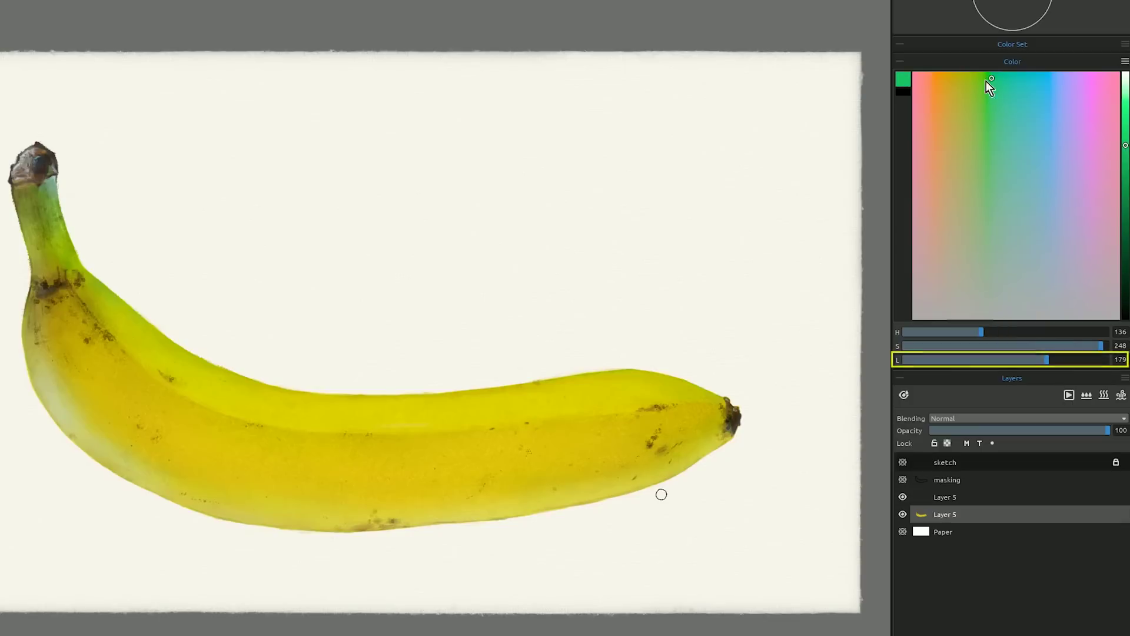
pyautogui.moveTo(125, 203)
pyautogui.mouseDown()
pyautogui.moveTo(167, 182)
pyautogui.moveTo(151, 227)
pyautogui.moveTo(177, 174)
pyautogui.moveTo(132, 226)
pyautogui.moveTo(163, 191)
pyautogui.moveTo(170, 213)
pyautogui.moveTo(182, 194)
pyautogui.moveTo(154, 246)
pyautogui.moveTo(207, 186)
pyautogui.moveTo(173, 244)
pyautogui.moveTo(218, 194)
pyautogui.moveTo(195, 239)
pyautogui.mouseUp()
pyautogui.click(1049, 83)
pyautogui.click(955, 81)
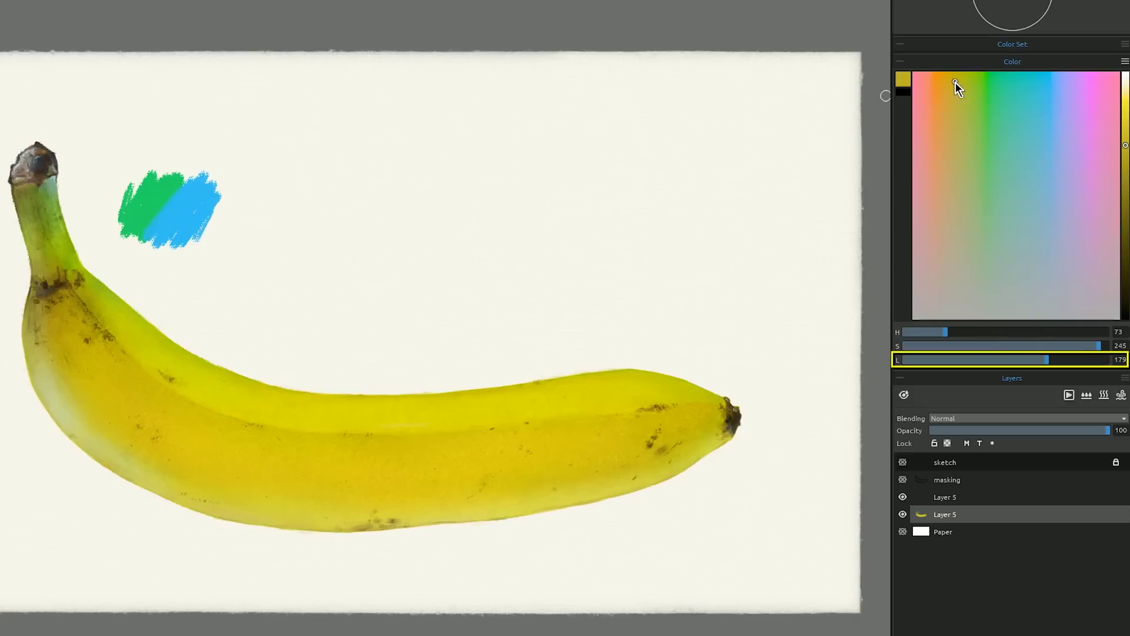
pyautogui.moveTo(228, 198)
pyautogui.mouseDown()
pyautogui.moveTo(196, 237)
pyautogui.moveTo(244, 191)
pyautogui.moveTo(210, 249)
pyautogui.moveTo(253, 194)
pyautogui.mouseUp()
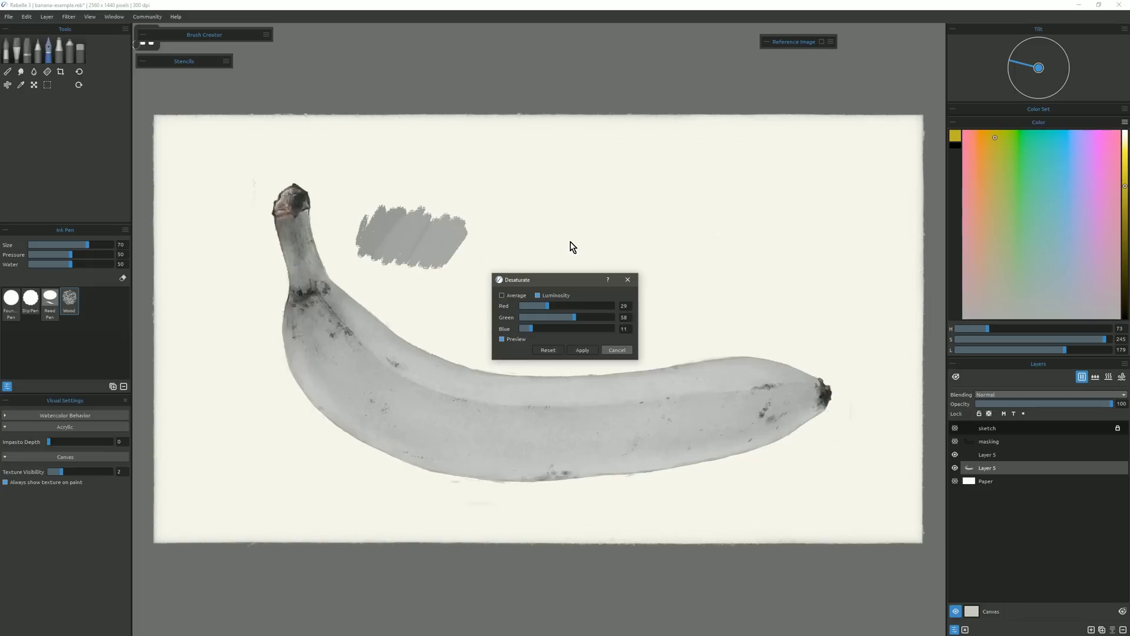
pyautogui.click(616, 350)
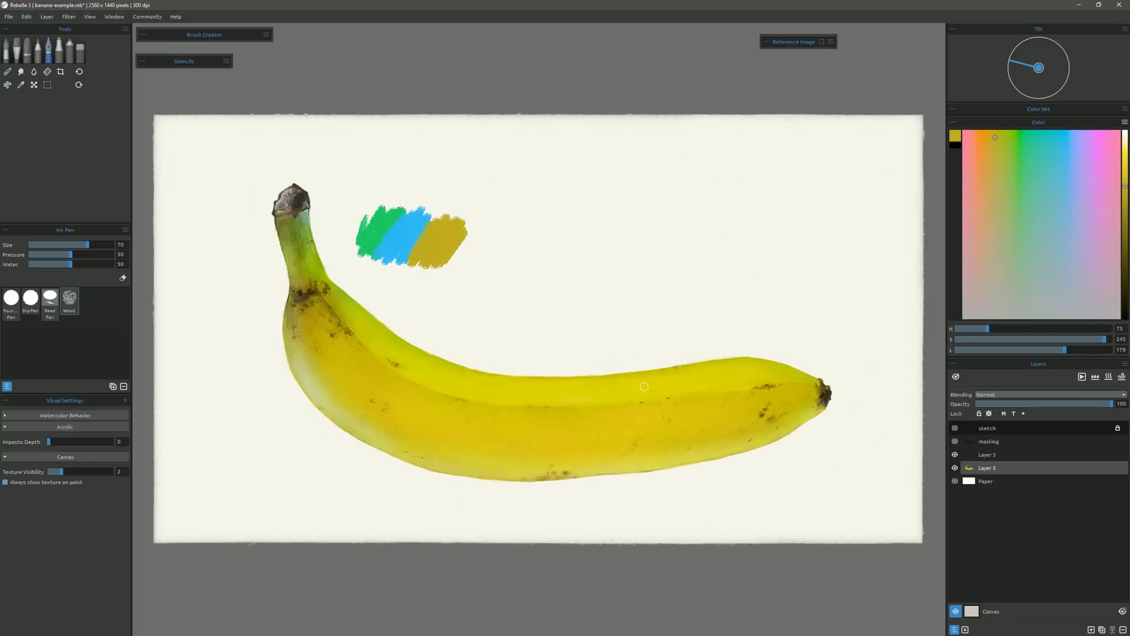
# Step: Show the colour picker as a 5×5 swatch grid, then 7×7, finally 9×9
pyautogui.click(1124, 122)
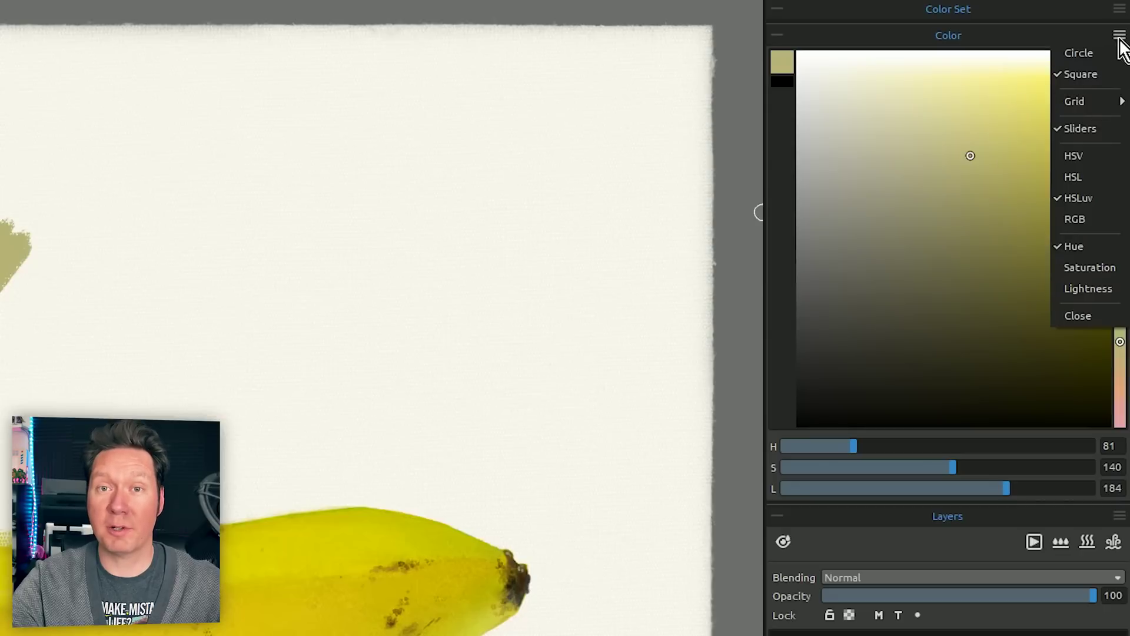
pyautogui.moveTo(1095, 104)
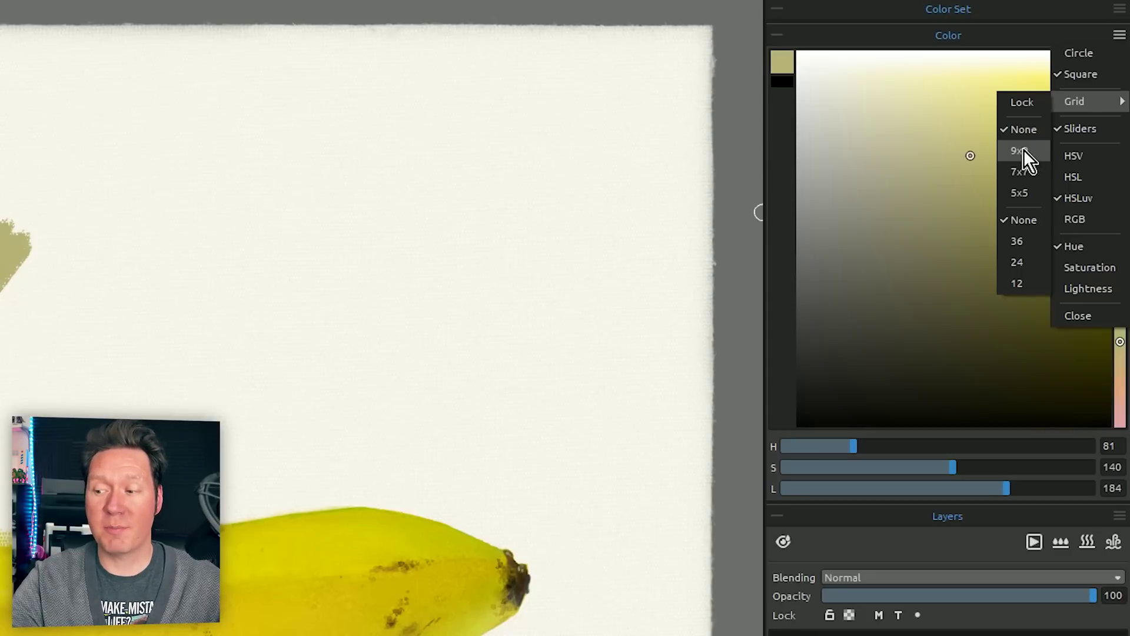
pyautogui.click(1021, 193)
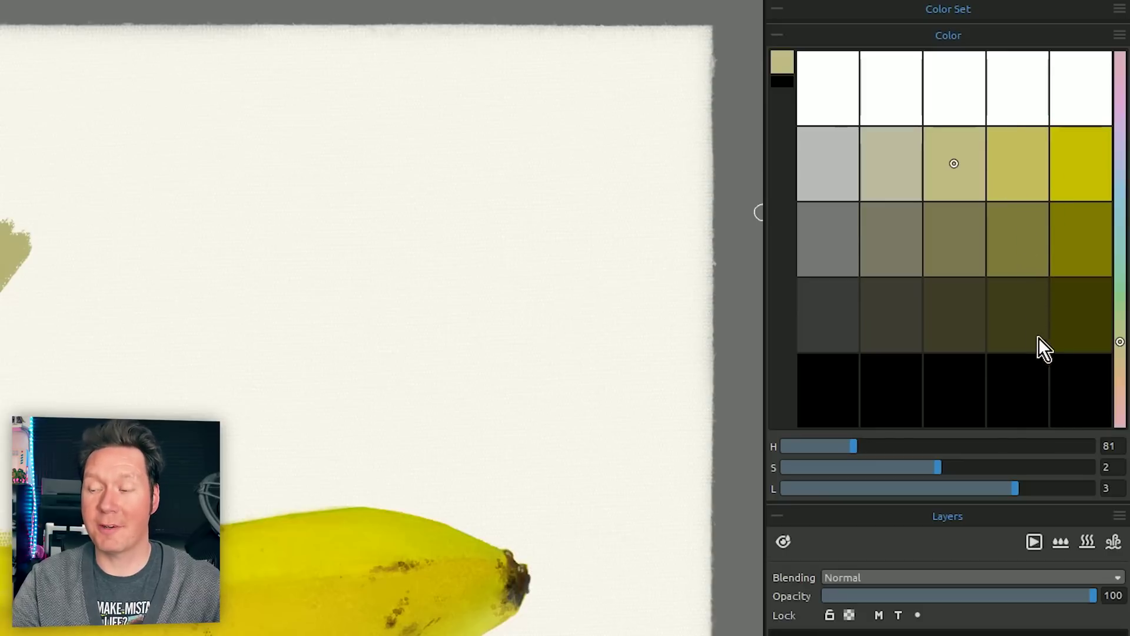
pyautogui.click(1119, 35)
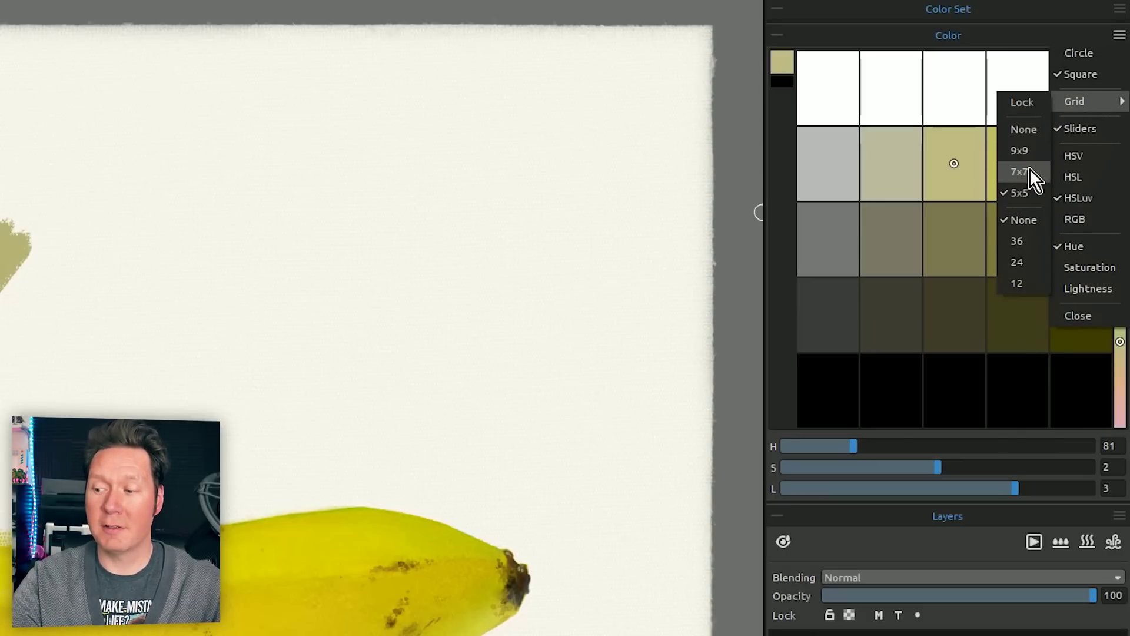
pyautogui.click(1024, 171)
pyautogui.click(1119, 35)
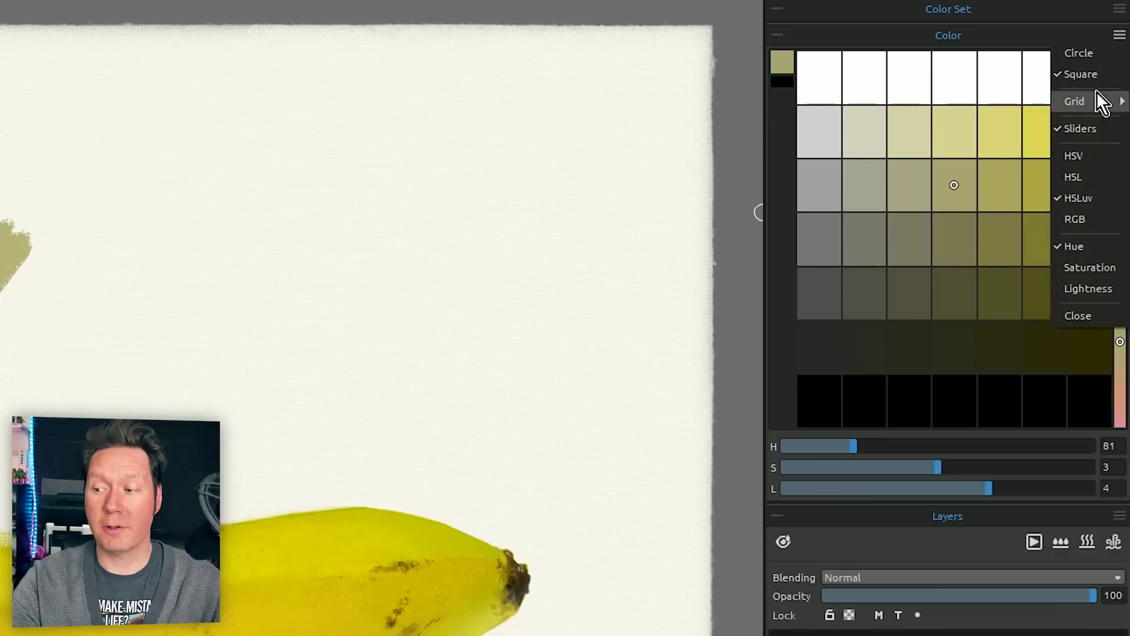
pyautogui.moveTo(1095, 103)
pyautogui.click(1032, 152)
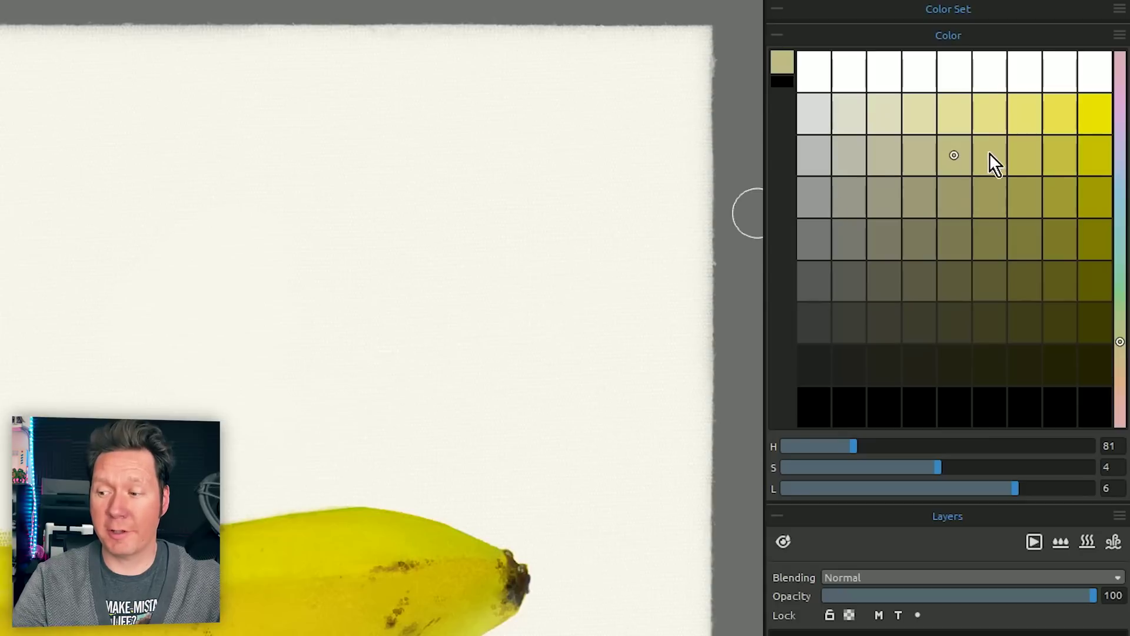
# Step: Paint yellow, pink and light blue swatch strokes above the banana using HSLuv grid colours
pyautogui.click(1061, 113)
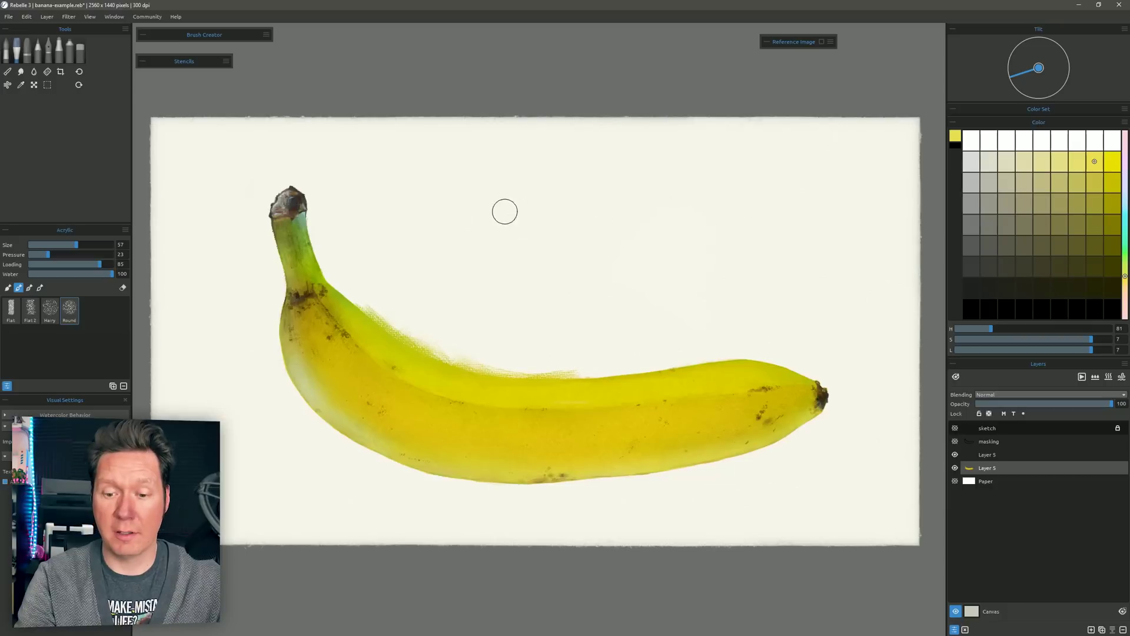
pyautogui.moveTo(0, 214); pyautogui.dragTo(0, 220)
pyautogui.moveTo(525, 216)
pyautogui.mouseDown()
pyautogui.moveTo(523, 200)
pyautogui.moveTo(538, 222)
pyautogui.moveTo(542, 213)
pyautogui.moveTo(521, 262)
pyautogui.mouseUp()
pyautogui.click(1125, 150)
pyautogui.click(1125, 206)
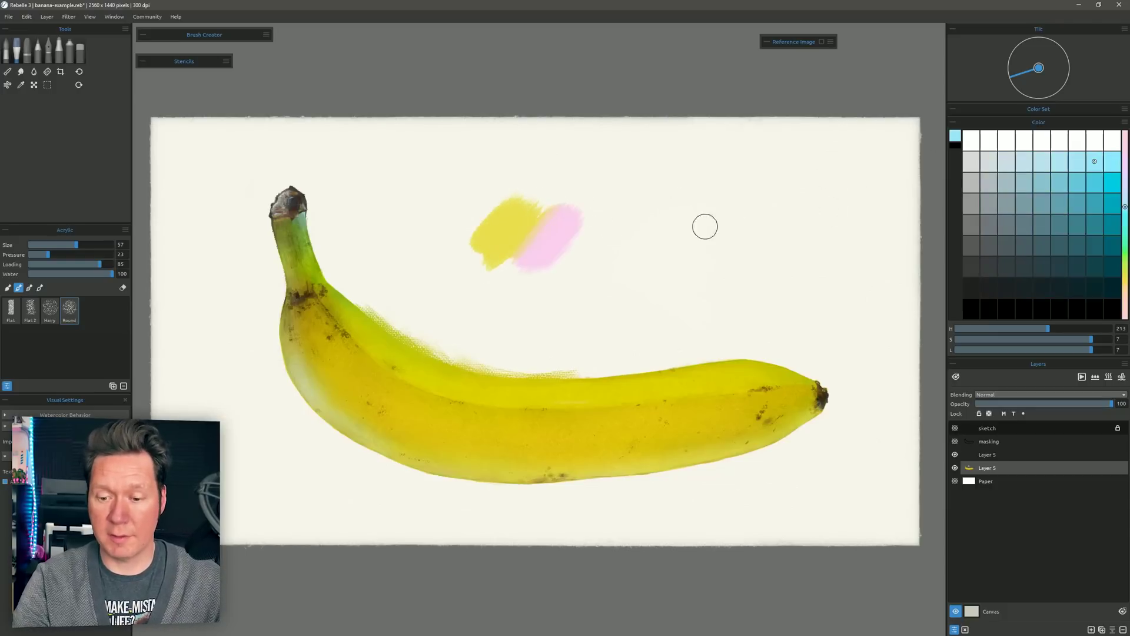
pyautogui.moveTo(606, 212)
pyautogui.mouseDown()
pyautogui.moveTo(572, 263)
pyautogui.moveTo(623, 219)
pyautogui.moveTo(677, 238)
pyautogui.mouseUp()
# Step: Switch the hue to green and preview the painting with Filter > Desaturate
pyautogui.click(1125, 252)
pyautogui.click(68, 16)
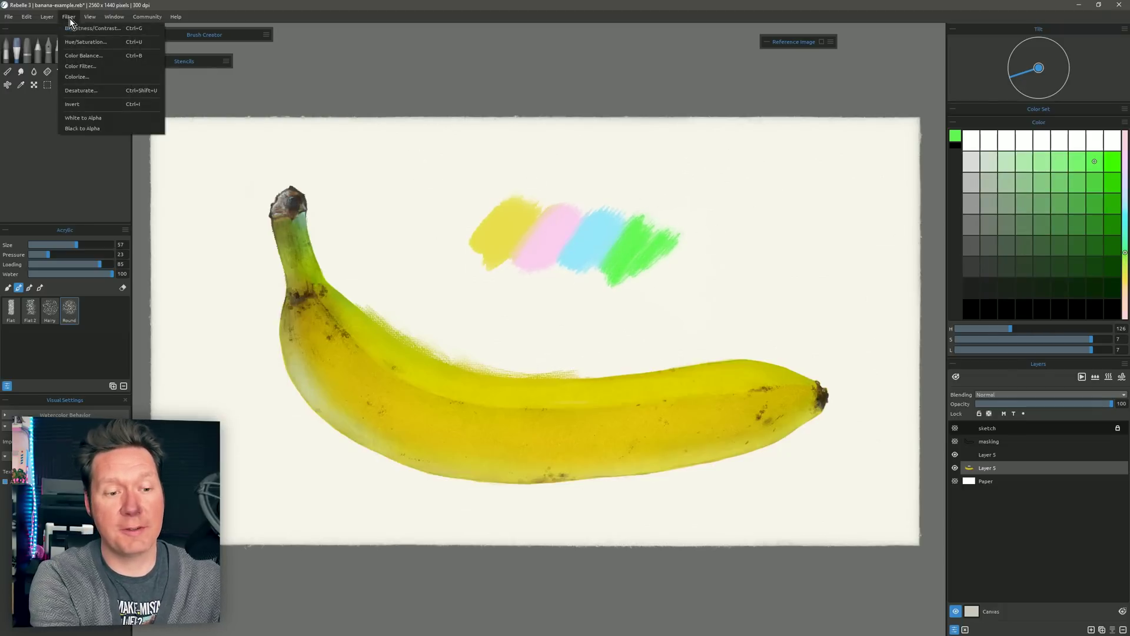
pyautogui.click(100, 94)
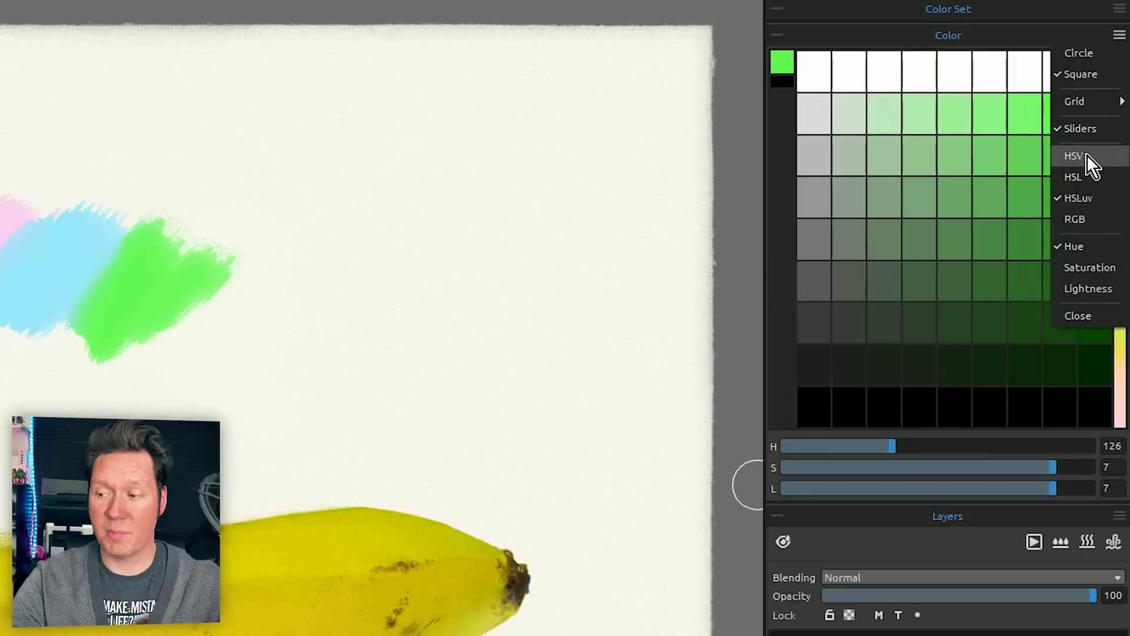
# Step: Switch to HSV and paint yellow, magenta and cyan strokes above the first row, then select green
pyautogui.click(1088, 156)
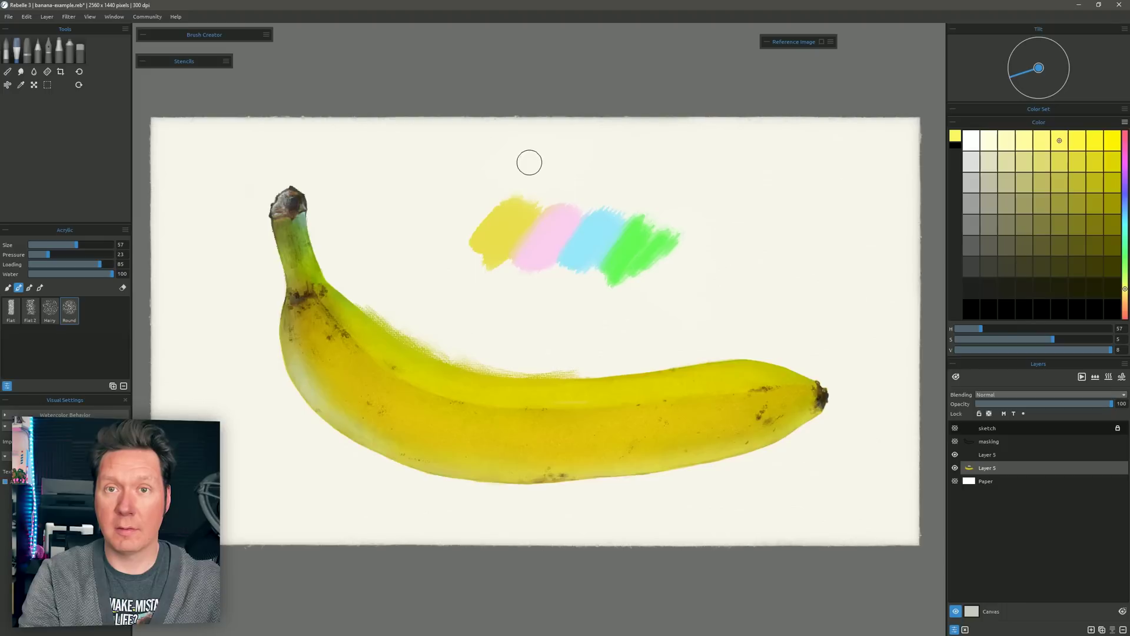
pyautogui.moveTo(527, 162)
pyautogui.mouseDown()
pyautogui.moveTo(520, 178)
pyautogui.moveTo(538, 153)
pyautogui.moveTo(560, 151)
pyautogui.mouseUp()
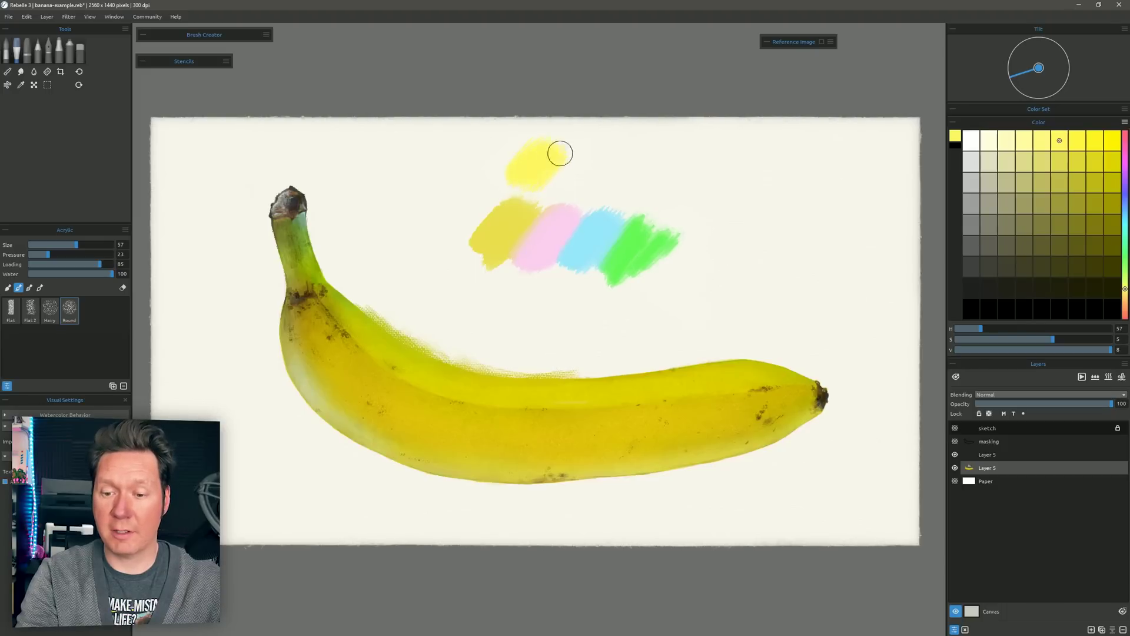
pyautogui.click(1124, 150)
pyautogui.moveTo(584, 149); pyautogui.dragTo(554, 188)
pyautogui.click(1124, 219)
pyautogui.moveTo(594, 189); pyautogui.dragTo(644, 168)
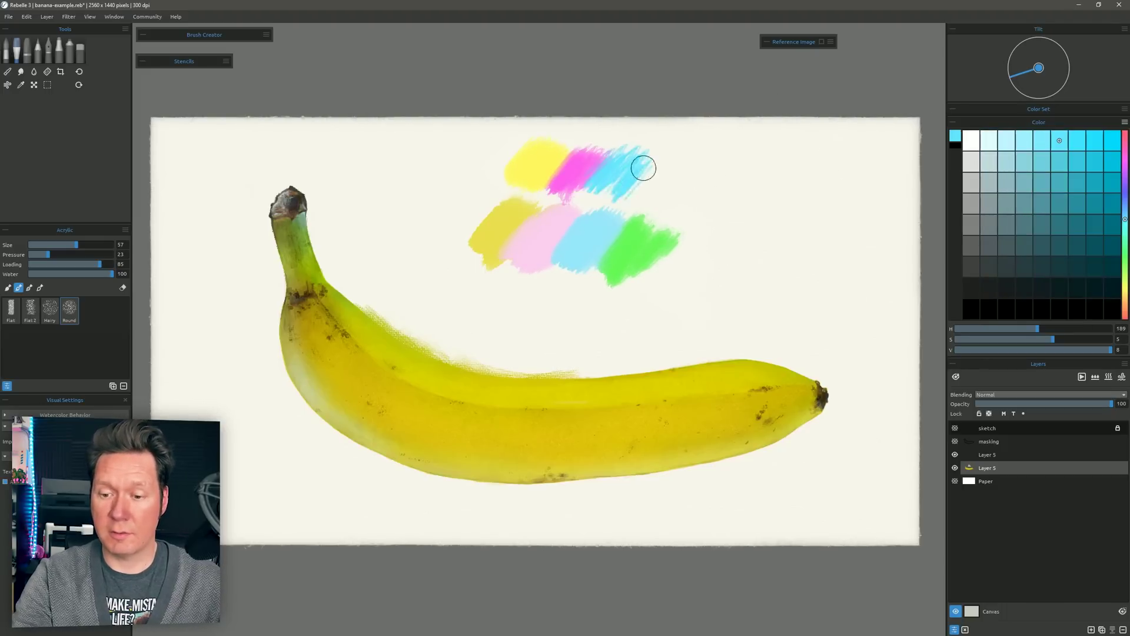
pyautogui.click(1124, 250)
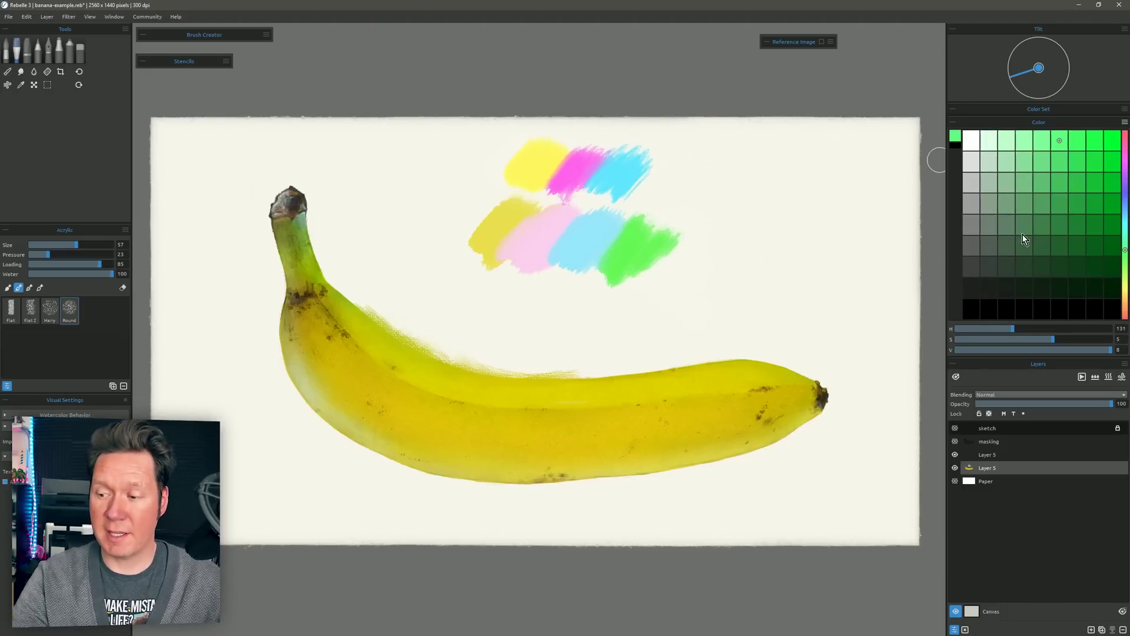
# Step: Paint a green stroke ending the top row and preview both rows with Filter > Desaturate
pyautogui.moveTo(656, 169); pyautogui.dragTo(692, 176)
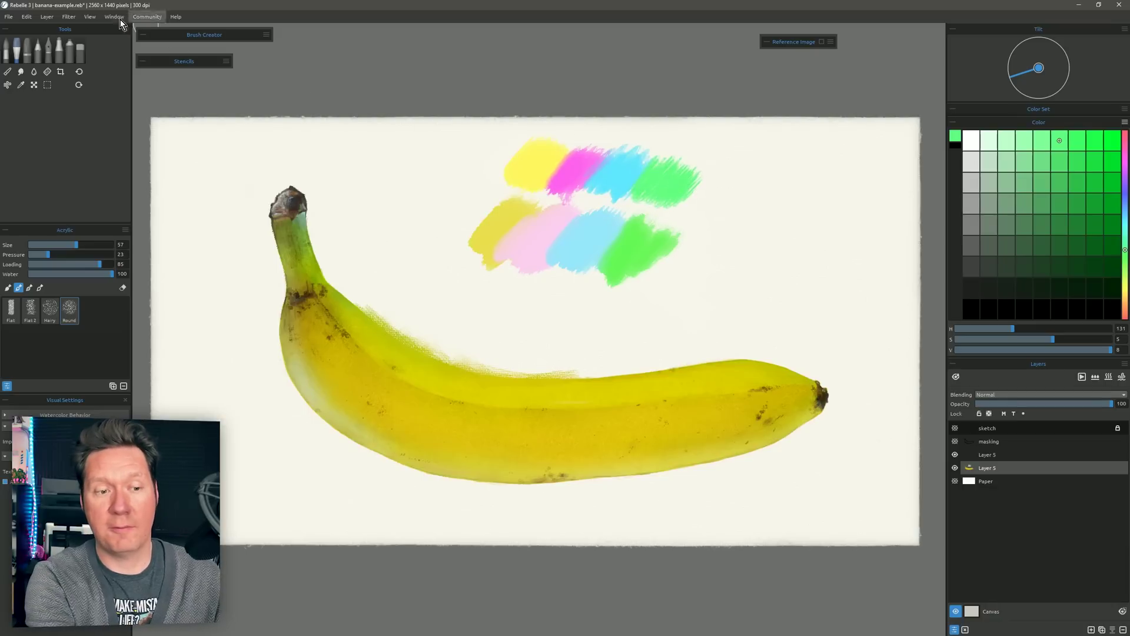
pyautogui.click(69, 17)
pyautogui.click(88, 91)
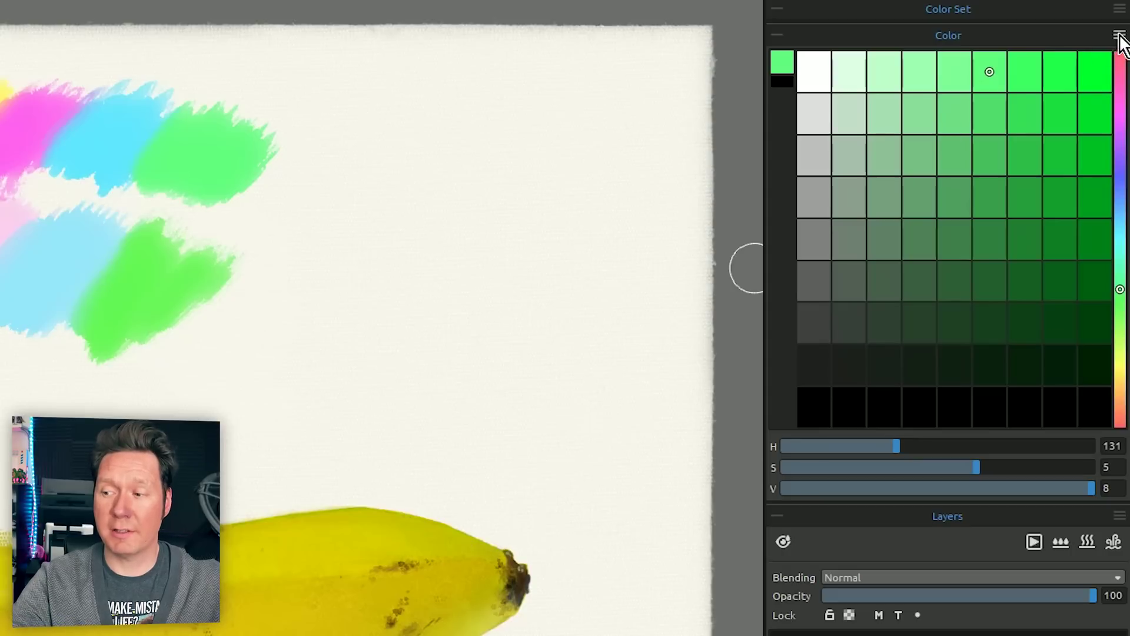
# Step: Set the colour picker to Circle view with the hue ring split into 36 segments
pyautogui.click(1119, 36)
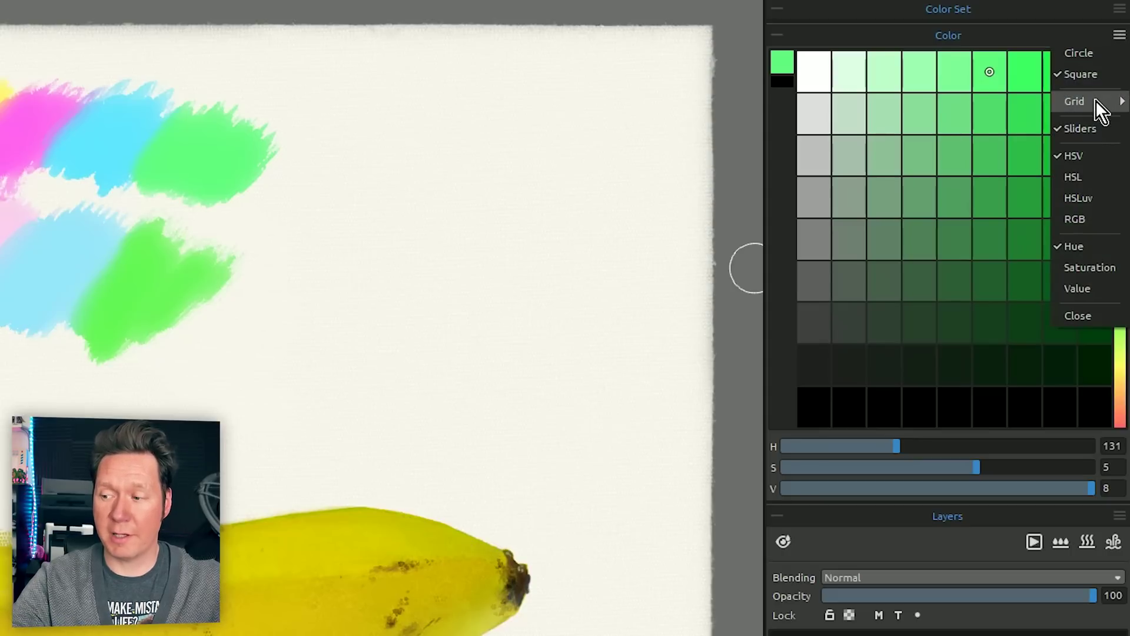
pyautogui.moveTo(1096, 100)
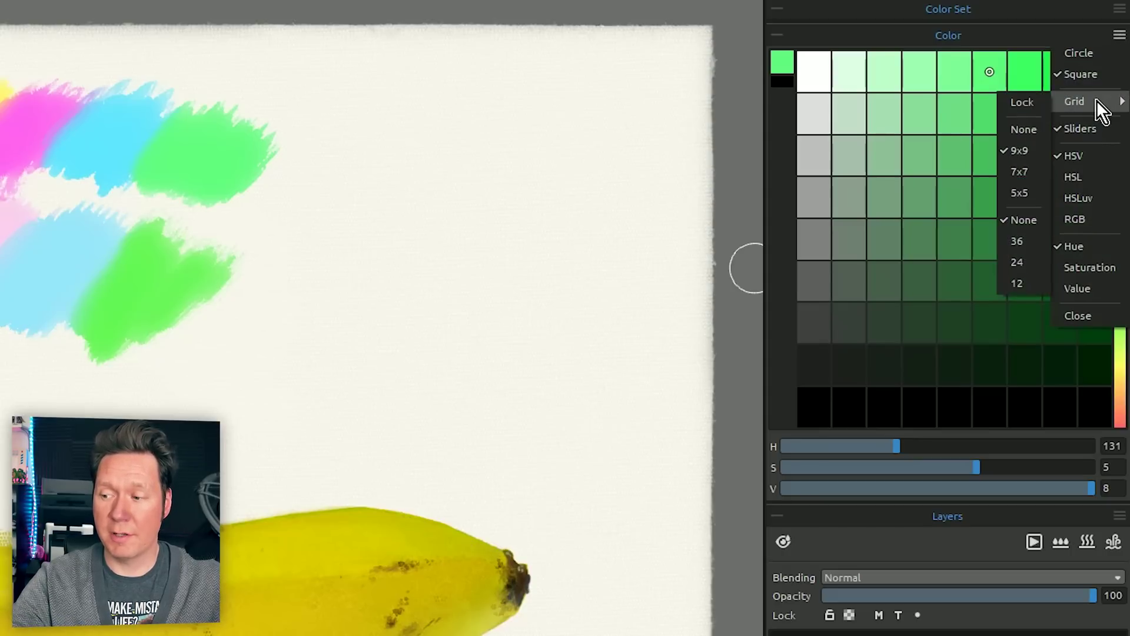
pyautogui.click(1087, 53)
pyautogui.click(1120, 35)
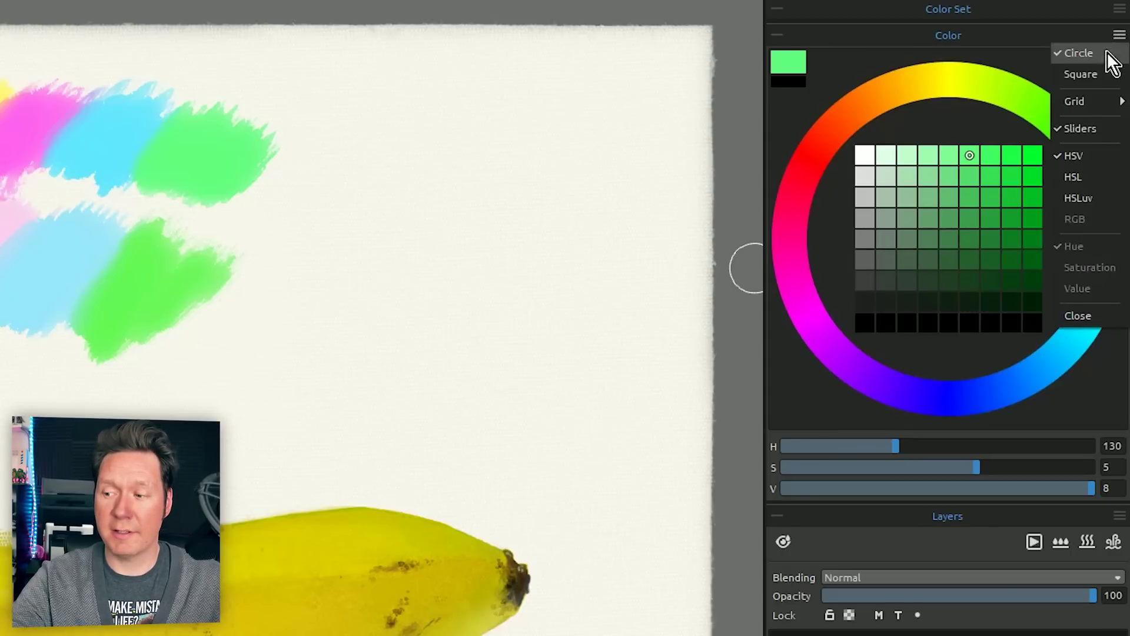
pyautogui.moveTo(1093, 101)
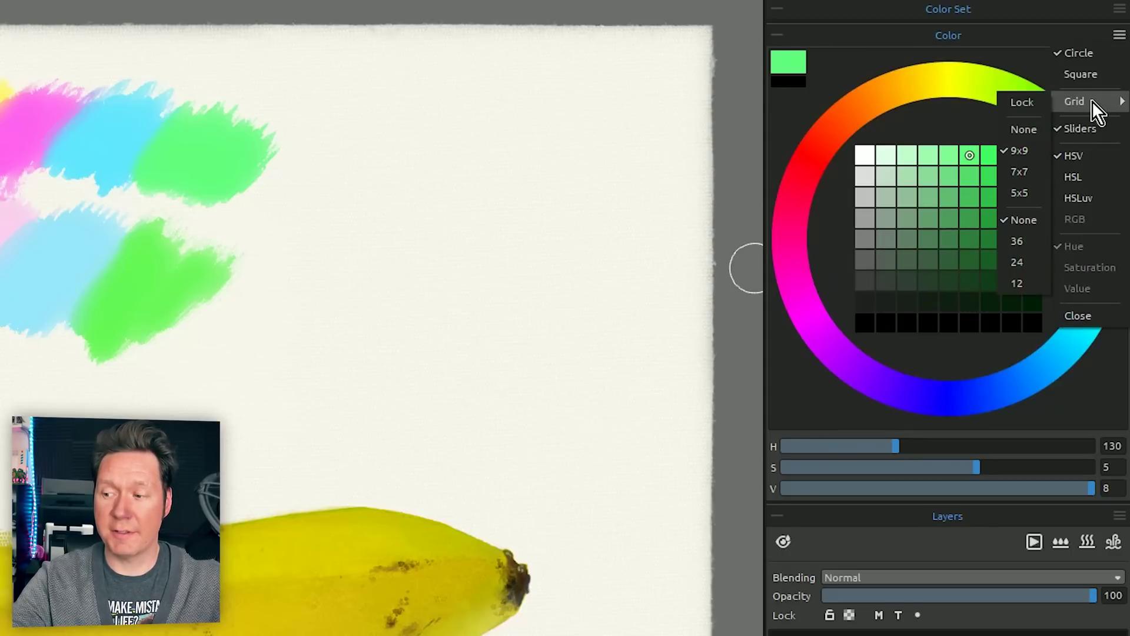
pyautogui.click(1026, 251)
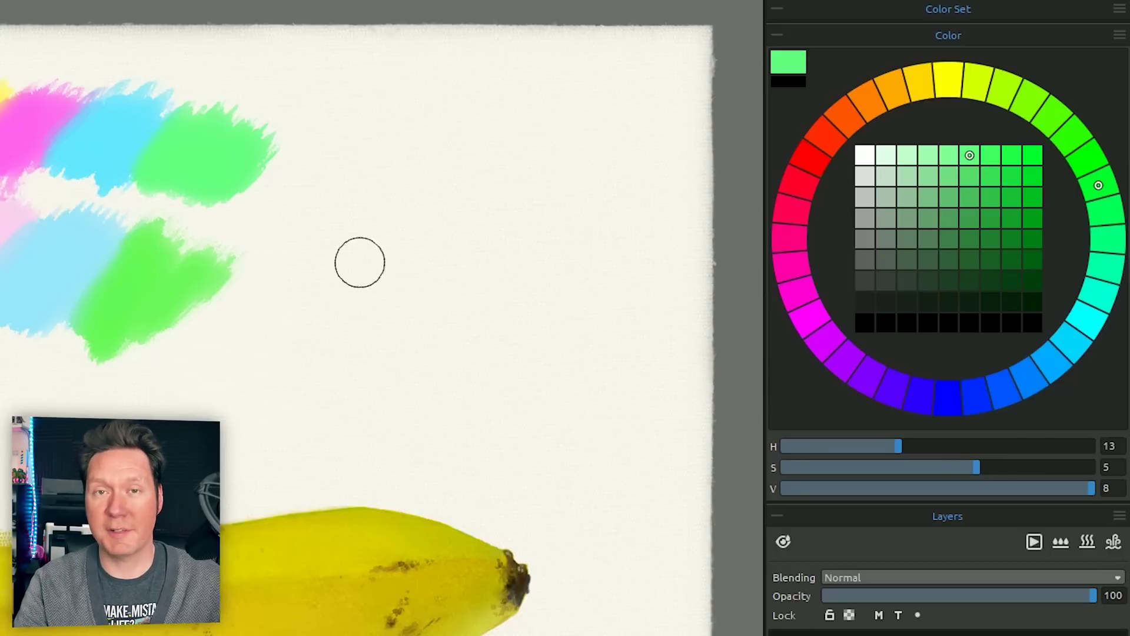
# Step: Switch back to HSLuv and paint light green, pale pink and pale blue swatches right of the rows
pyautogui.click(1120, 38)
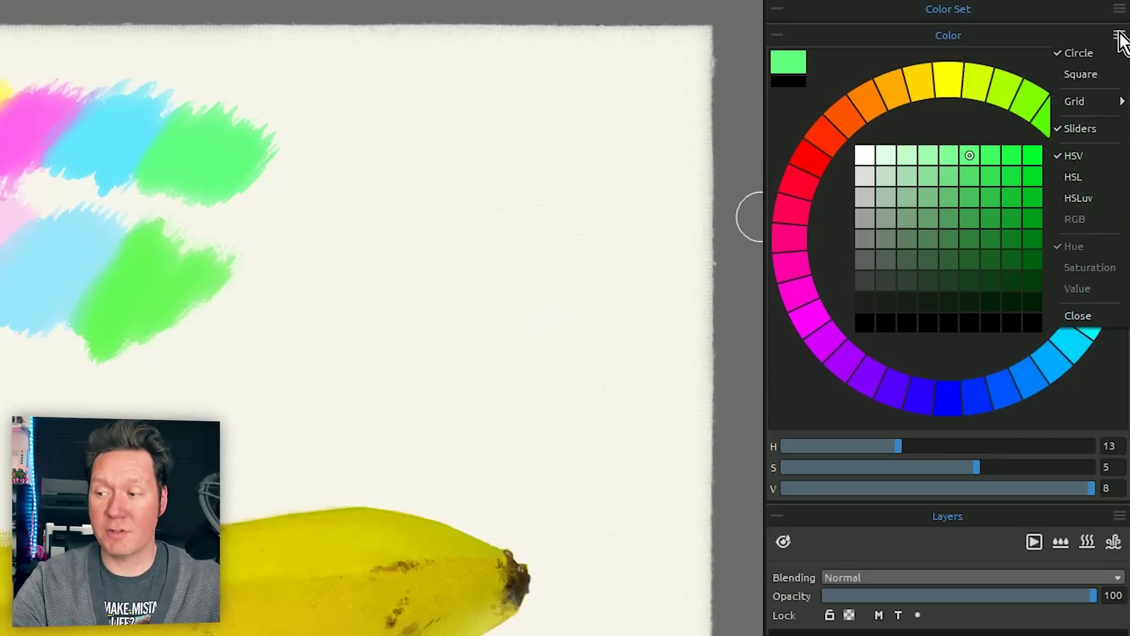
pyautogui.click(1095, 200)
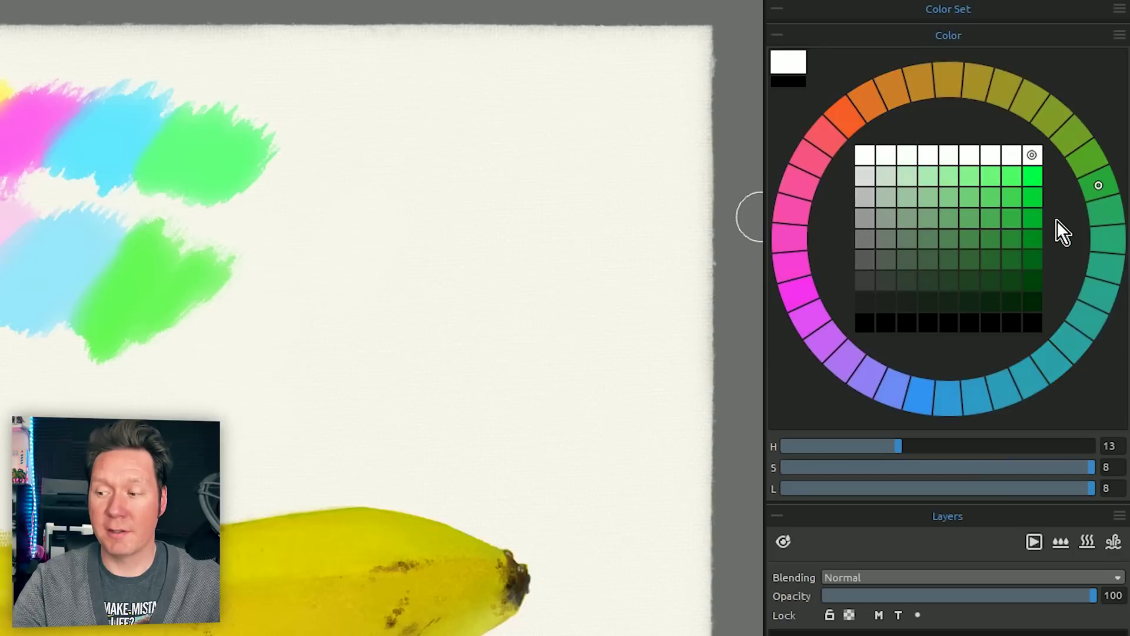
pyautogui.click(970, 176)
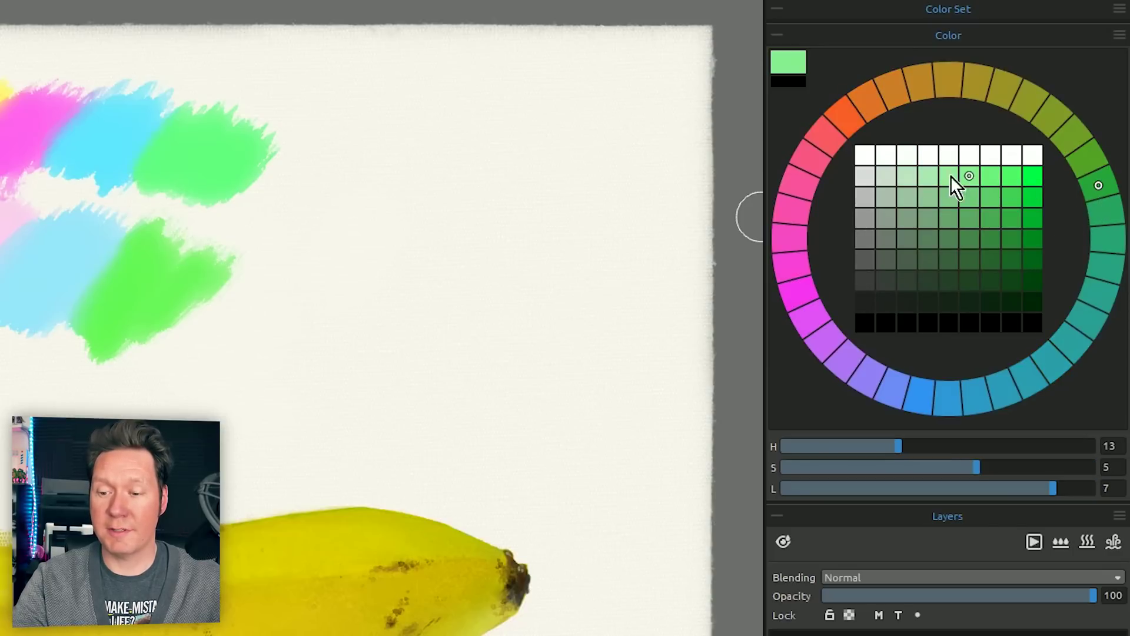
pyautogui.moveTo(376, 184)
pyautogui.mouseDown()
pyautogui.moveTo(347, 251)
pyautogui.moveTo(427, 196)
pyautogui.moveTo(371, 252)
pyautogui.mouseUp()
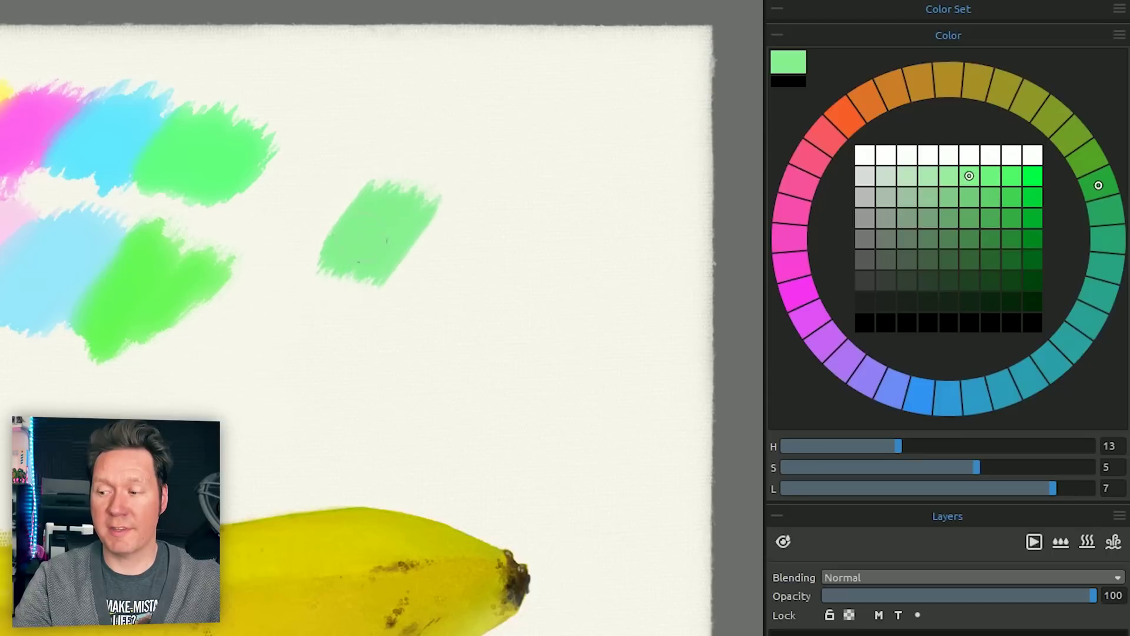
pyautogui.click(812, 161)
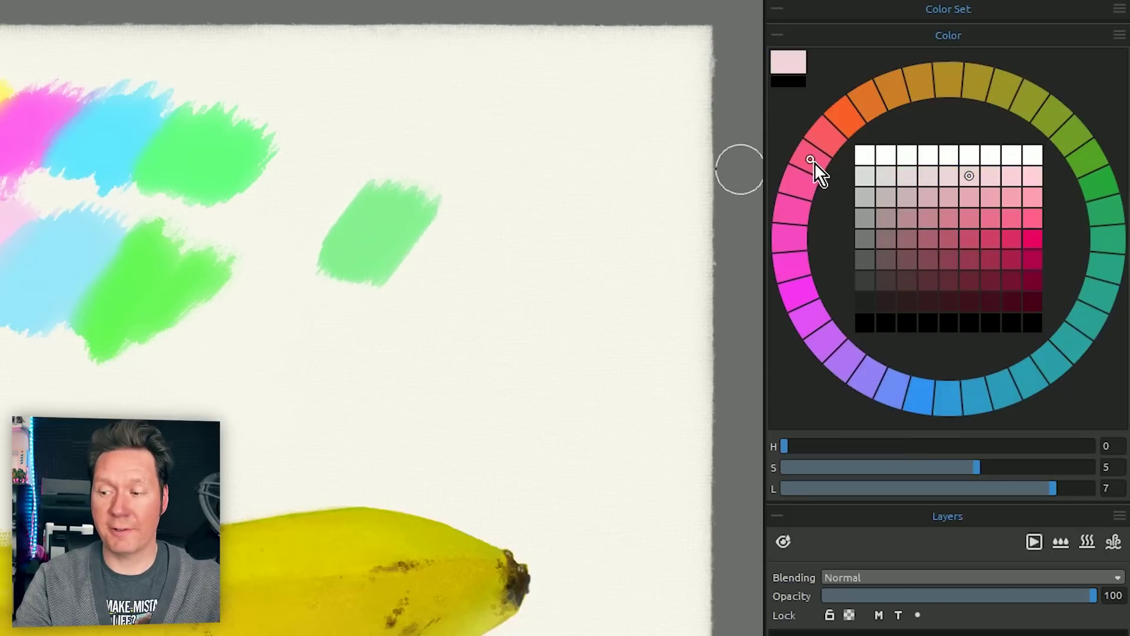
pyautogui.moveTo(449, 202)
pyautogui.mouseDown()
pyautogui.moveTo(405, 274)
pyautogui.moveTo(447, 246)
pyautogui.moveTo(467, 249)
pyautogui.moveTo(431, 275)
pyautogui.moveTo(430, 230)
pyautogui.moveTo(433, 280)
pyautogui.moveTo(486, 230)
pyautogui.moveTo(461, 235)
pyautogui.mouseUp()
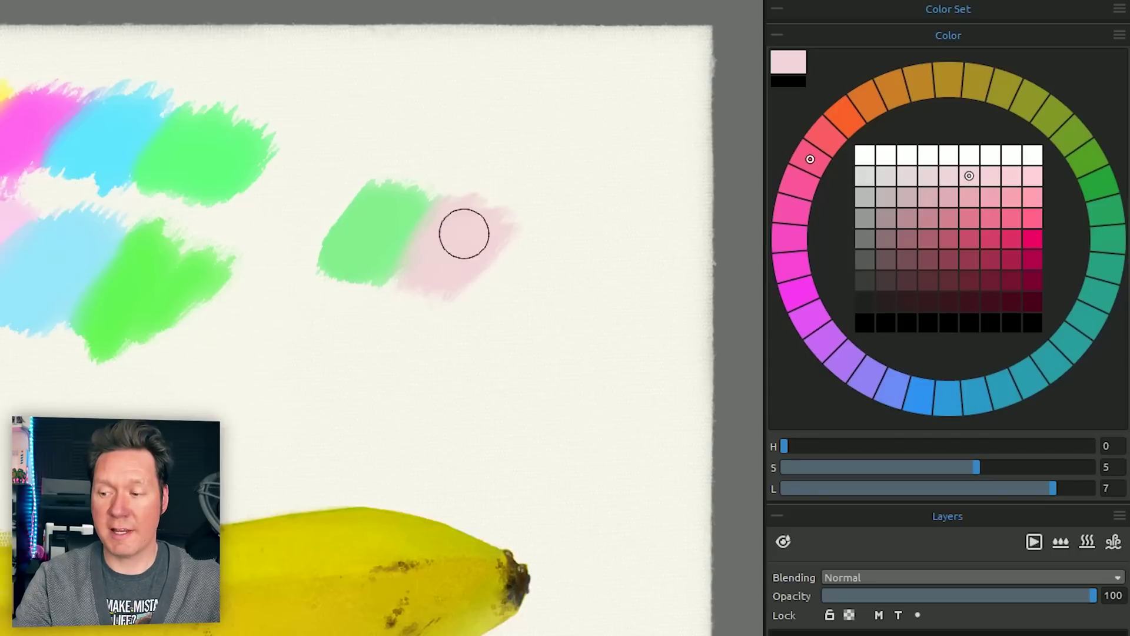
pyautogui.click(949, 404)
pyautogui.moveTo(487, 278)
pyautogui.mouseDown()
pyautogui.moveTo(551, 238)
pyautogui.moveTo(520, 310)
pyautogui.moveTo(531, 249)
pyautogui.mouseUp()
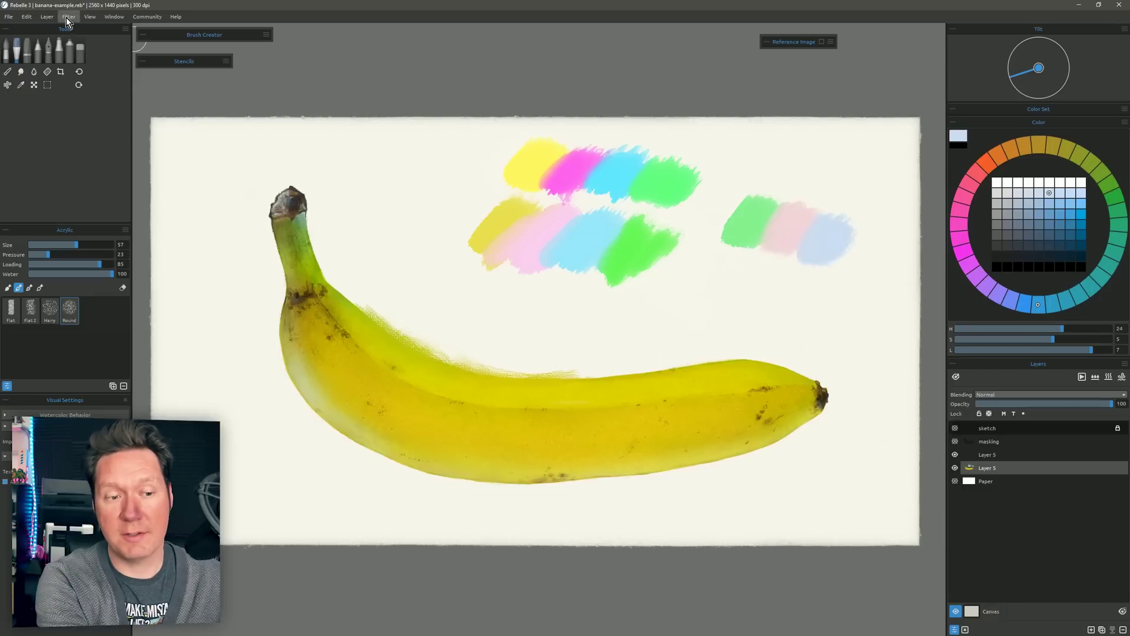
# Step: Preview the painting desaturated, then try the Square picker layout and return to Circle
pyautogui.click(67, 21)
pyautogui.click(103, 100)
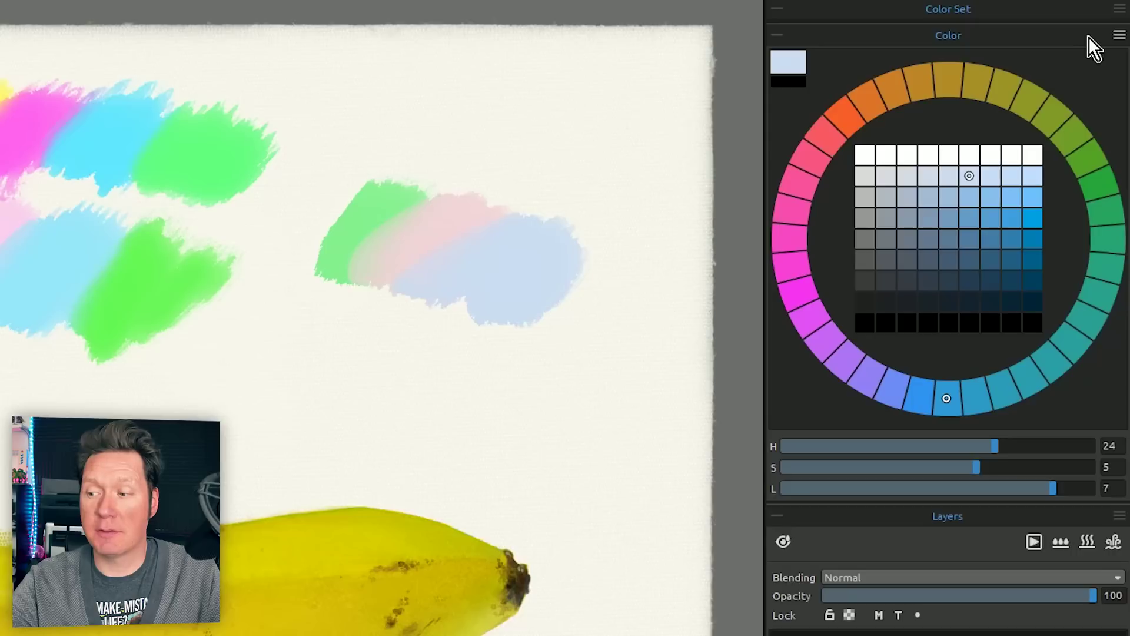
pyautogui.click(1119, 34)
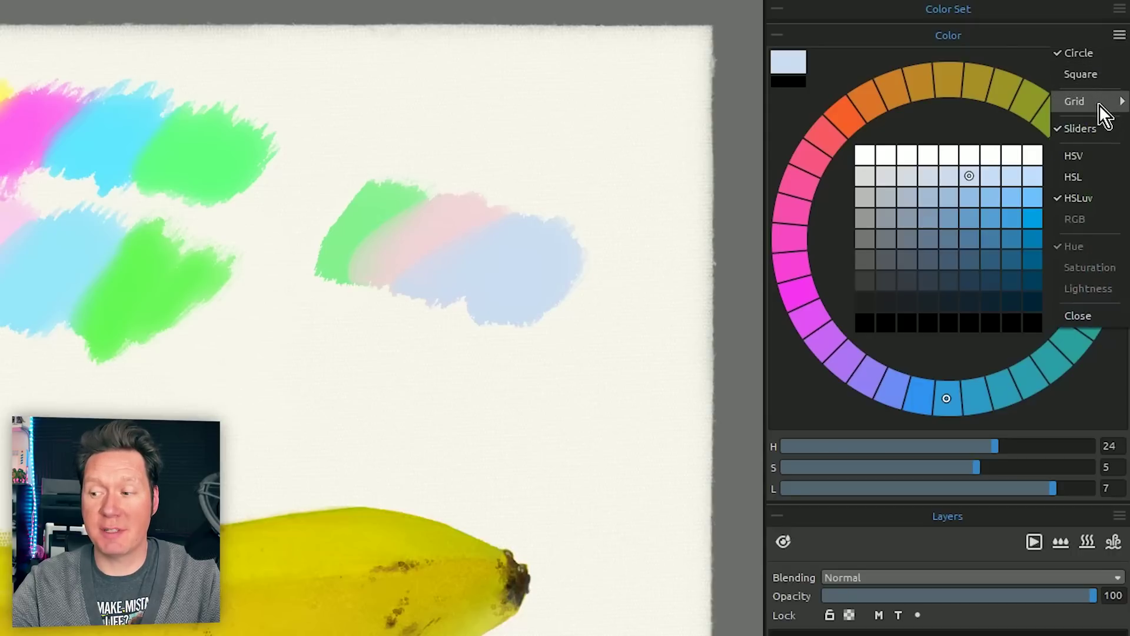
pyautogui.click(1101, 77)
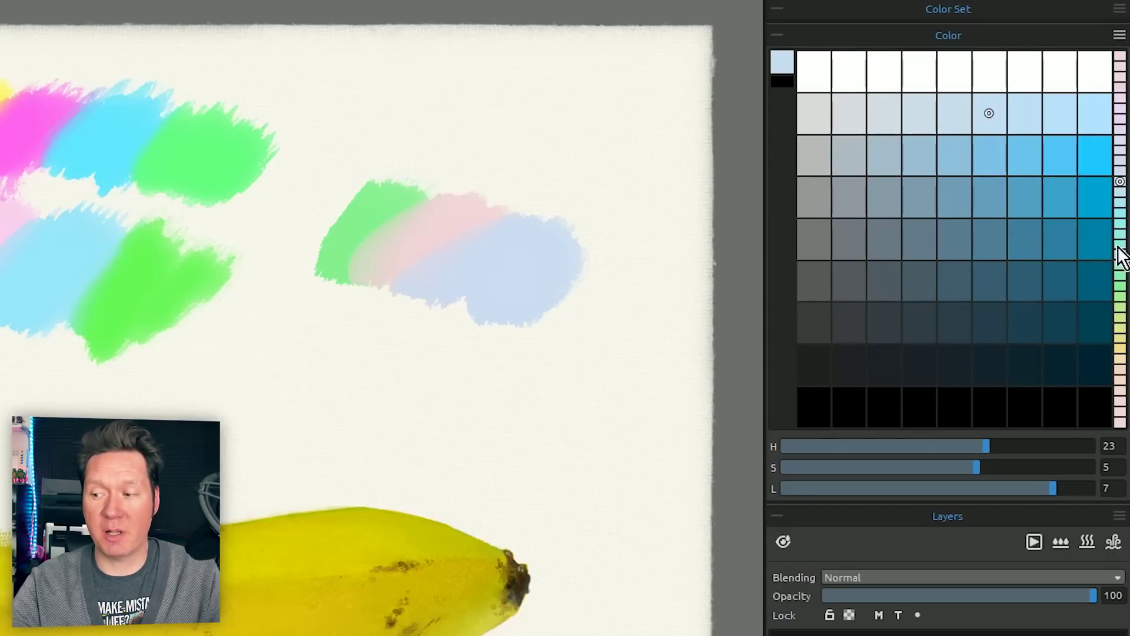
pyautogui.click(1119, 35)
pyautogui.click(1082, 54)
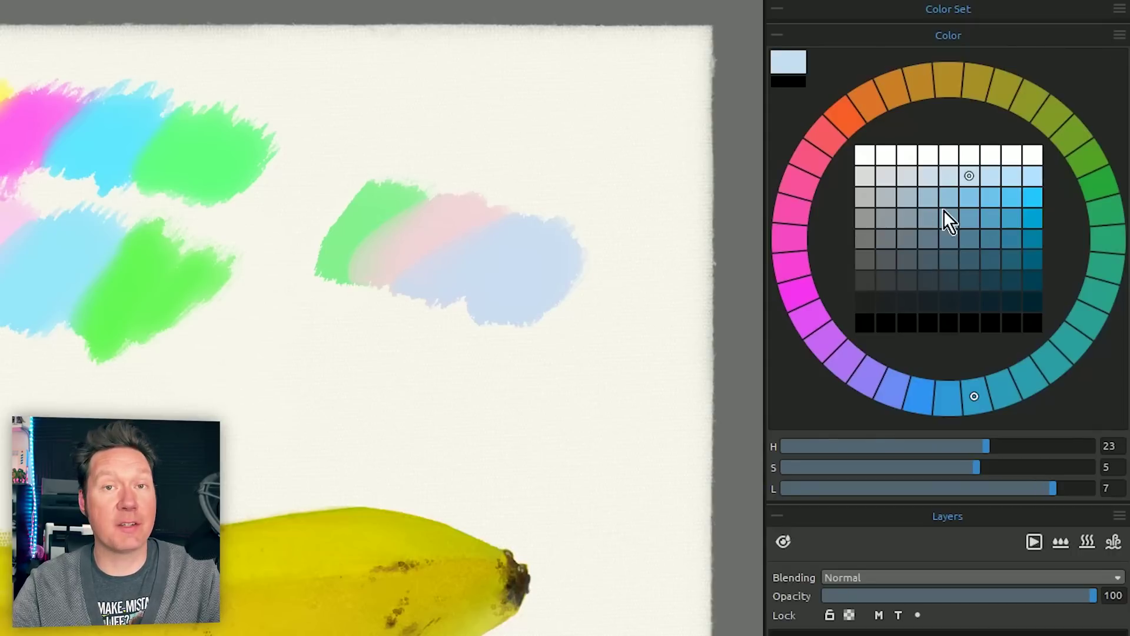
# Step: Divide the colour wheel's hue ring into 12 segments via Grid > 12
pyautogui.click(1119, 35)
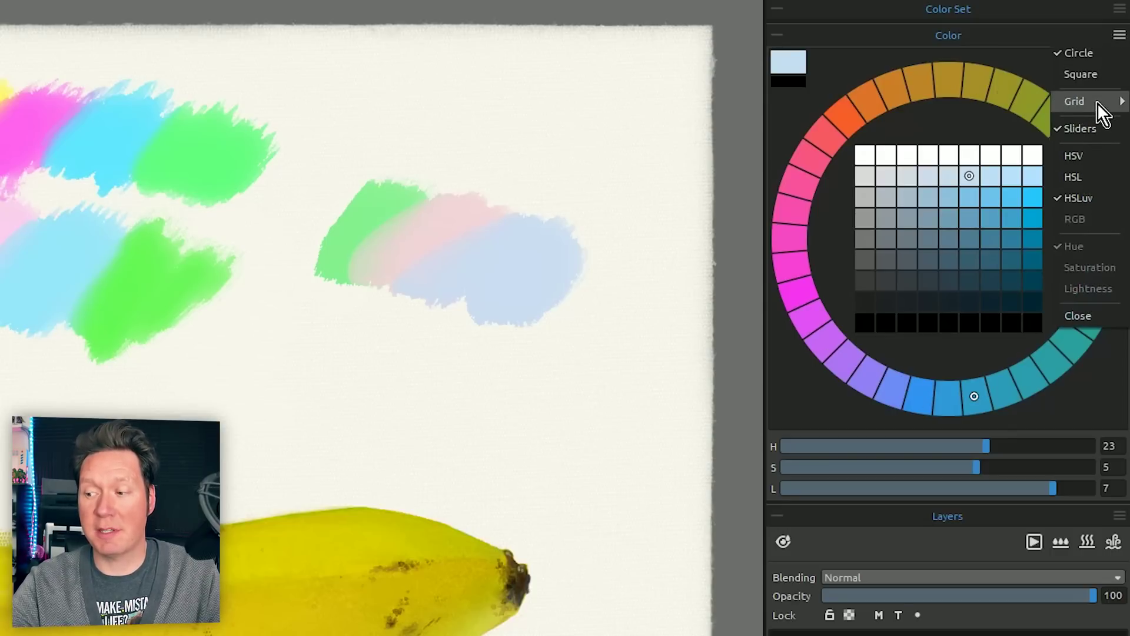
pyautogui.moveTo(1098, 102)
pyautogui.click(1027, 285)
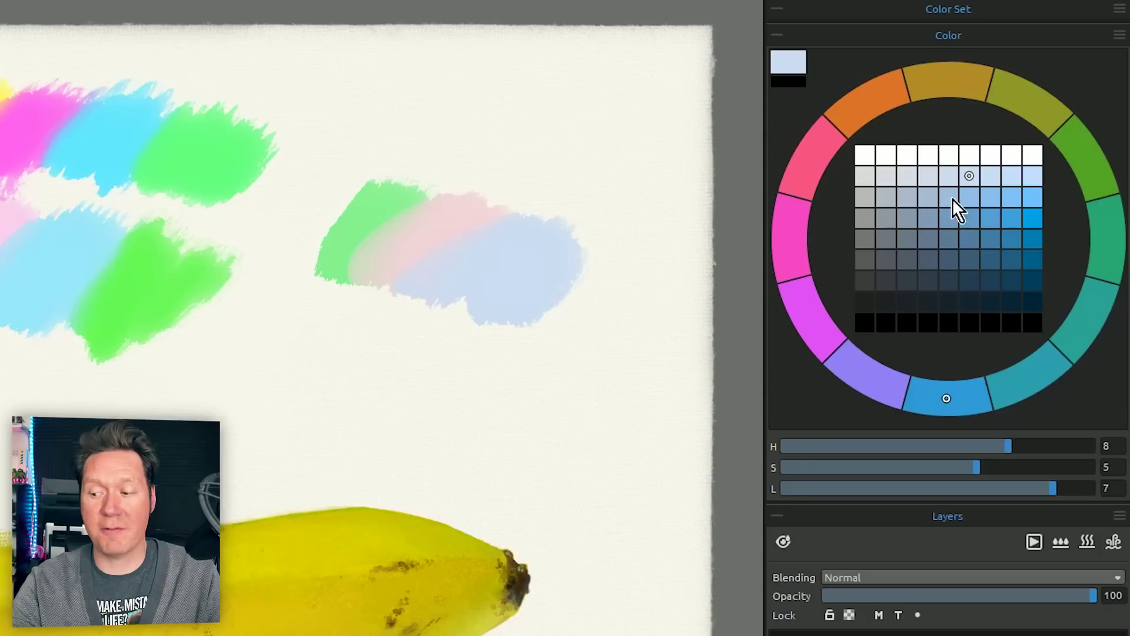
# Step: Set the picker to a 7×7 swatch grid with a 36-segment hue ring
pyautogui.rightClick(1008, 349)
pyautogui.click(1027, 171)
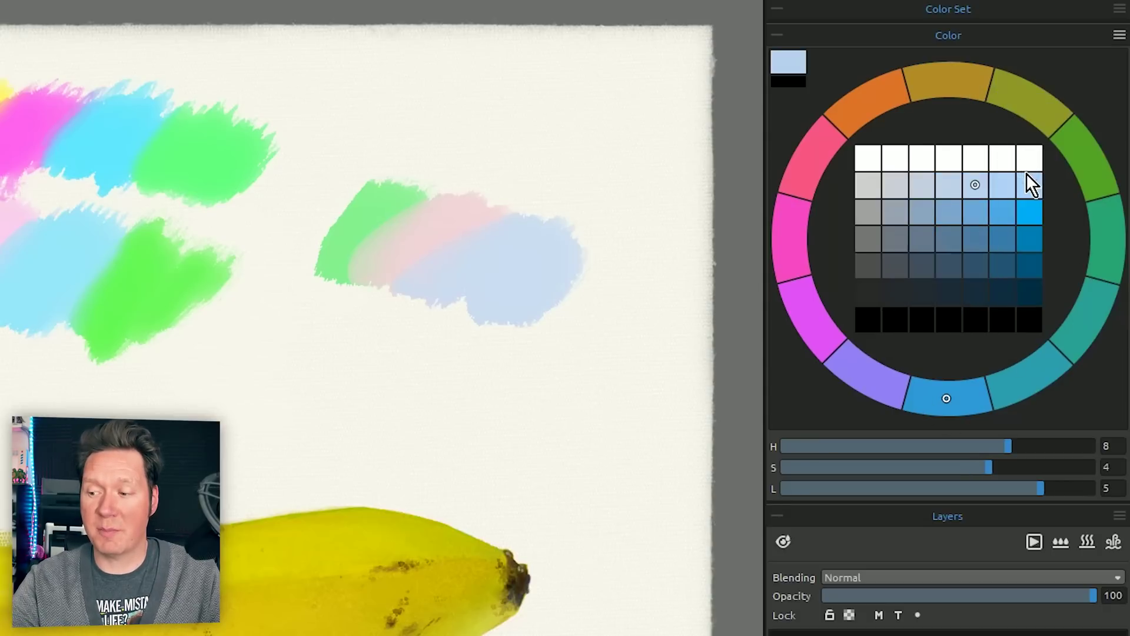
pyautogui.moveTo(1083, 101)
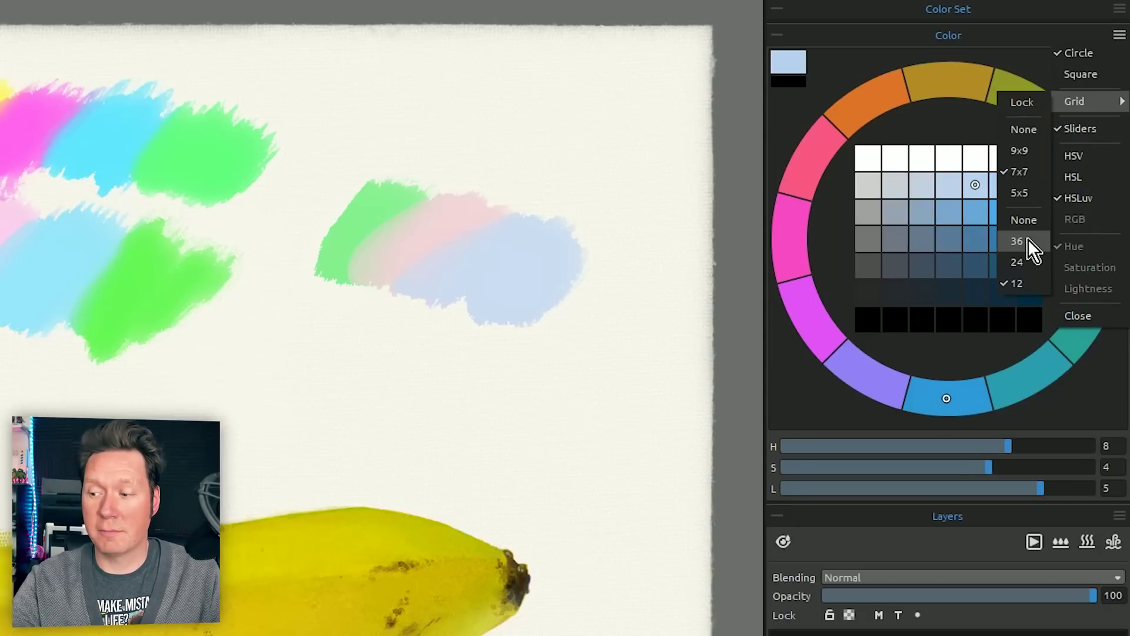
pyautogui.click(1030, 241)
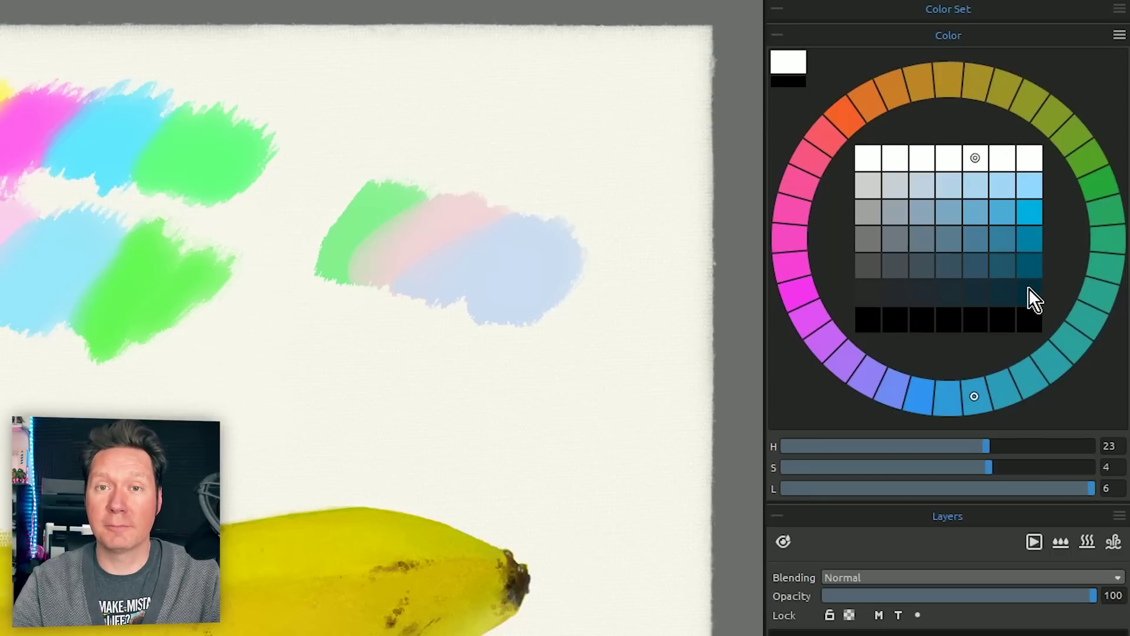
# Step: Pick a grid shade and adjust hue and saturation to a muted teal (H 20, S 3, L 4)
pyautogui.click(950, 213)
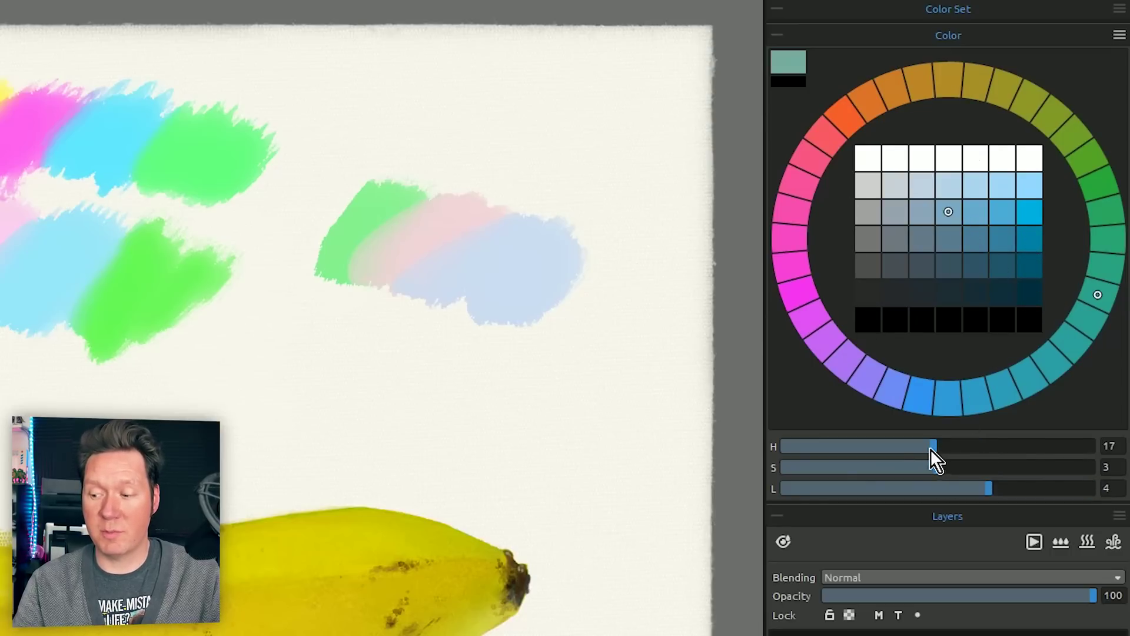
pyautogui.moveTo(931, 447); pyautogui.dragTo(836, 442)
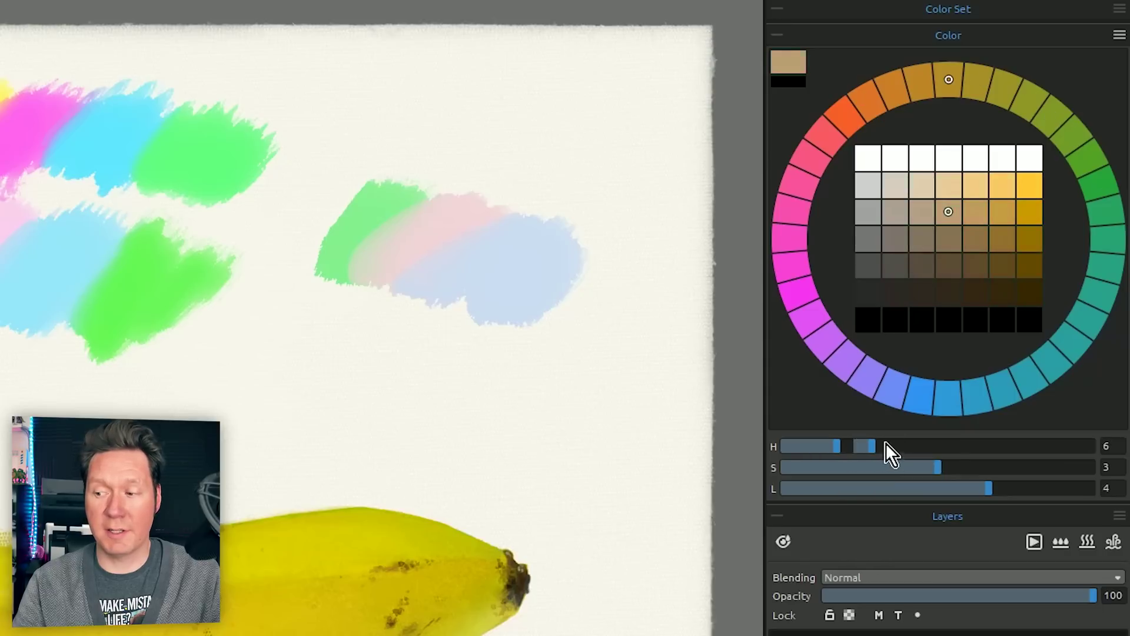
pyautogui.click(1043, 370)
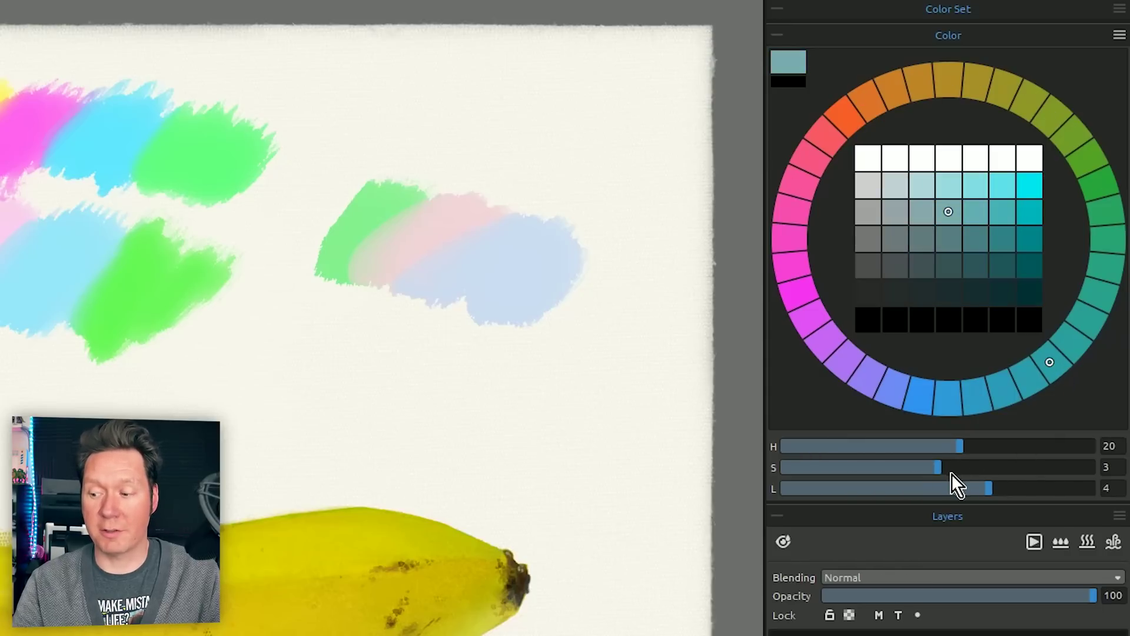
pyautogui.moveTo(951, 471)
pyautogui.mouseDown()
pyautogui.moveTo(1040, 471)
pyautogui.moveTo(939, 469)
pyautogui.mouseUp()
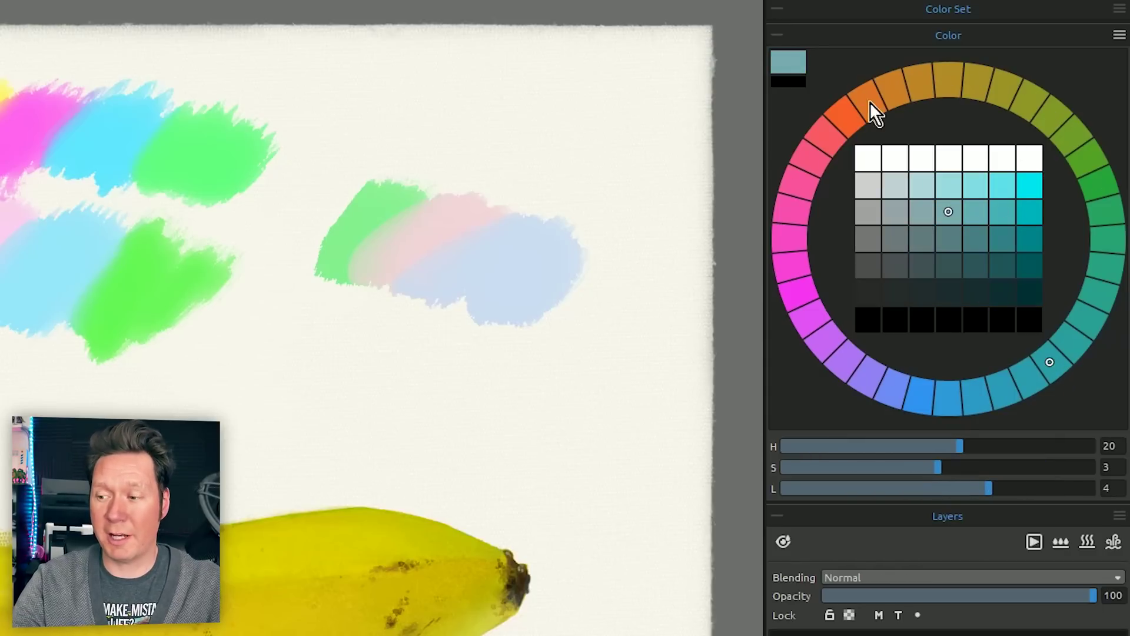
# Step: Choose a bright yellow, raise Val to 255 in the swatch dialog, and paint it below the green swatches
pyautogui.click(979, 83)
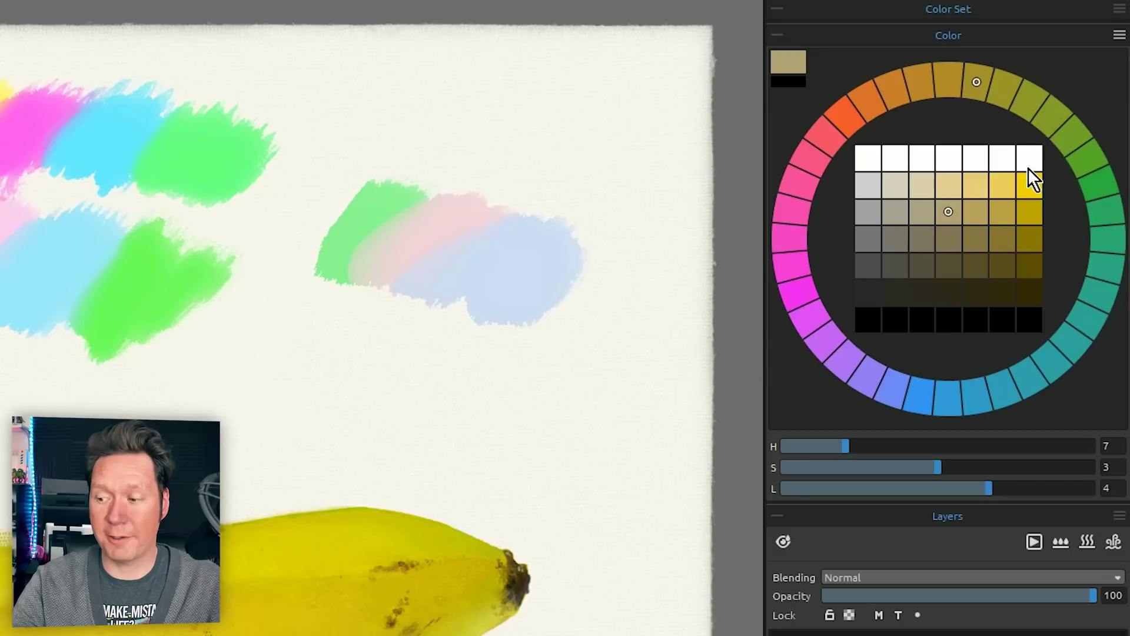
pyautogui.click(1037, 185)
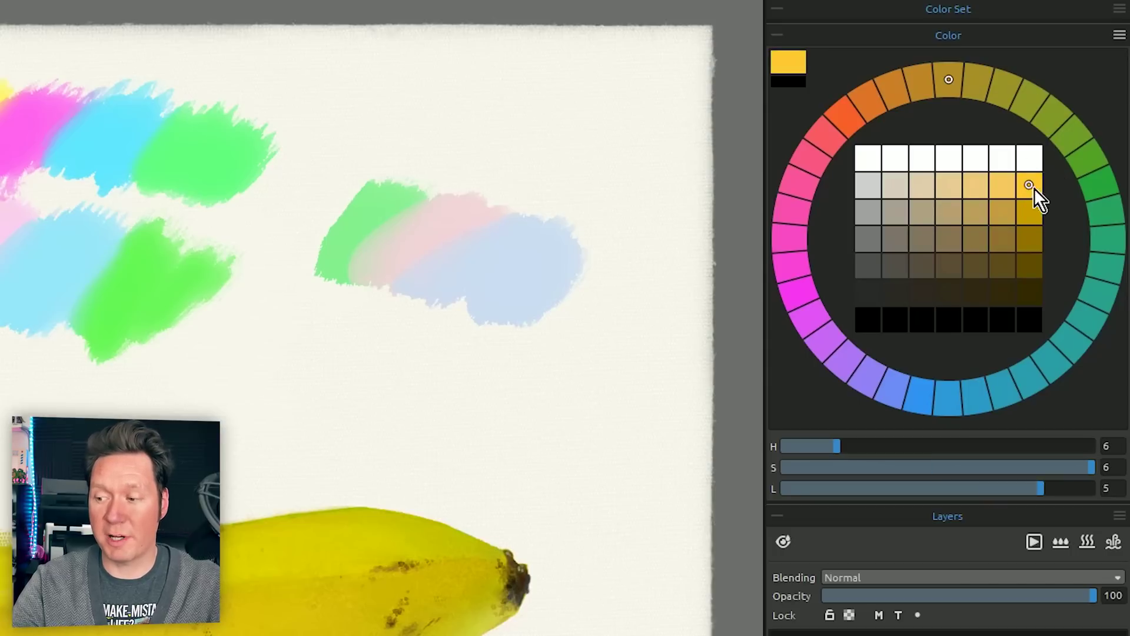
pyautogui.click(1005, 90)
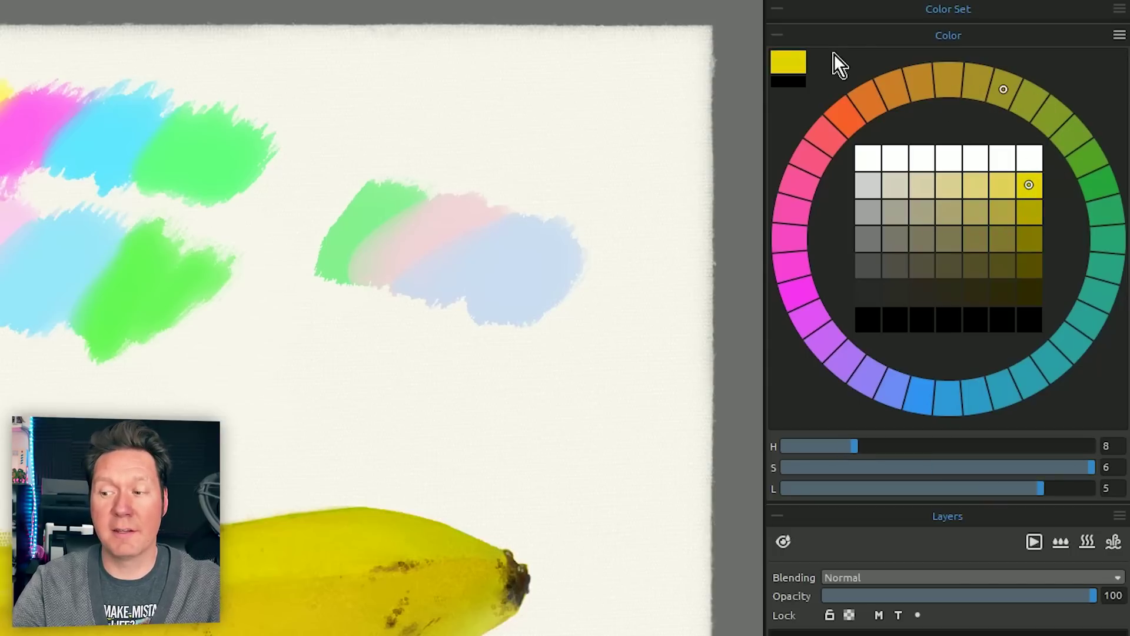
pyautogui.click(792, 61)
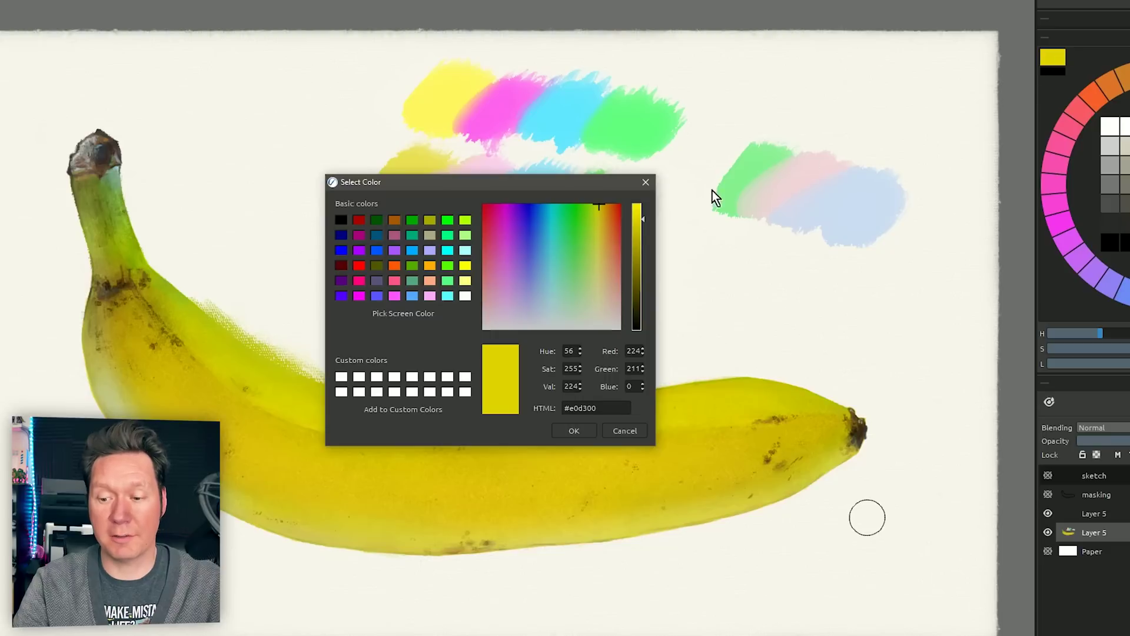
pyautogui.moveTo(640, 210); pyautogui.dragTo(646, 196)
pyautogui.click(574, 431)
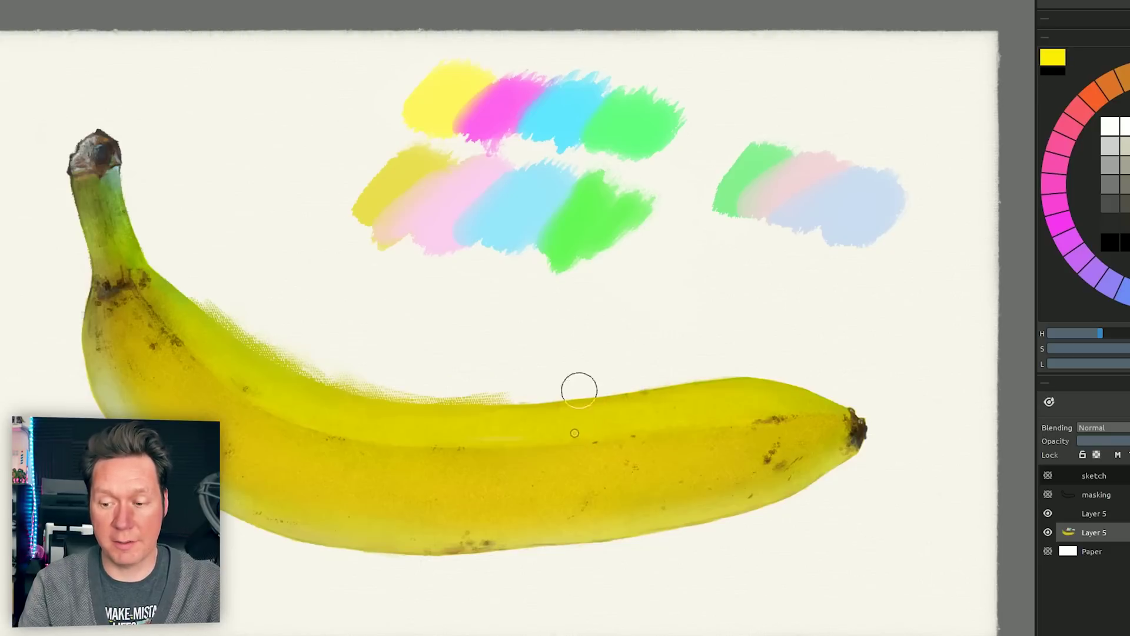
pyautogui.moveTo(679, 232)
pyautogui.mouseDown()
pyautogui.moveTo(624, 324)
pyautogui.moveTo(716, 273)
pyautogui.moveTo(621, 291)
pyautogui.moveTo(674, 268)
pyautogui.moveTo(696, 299)
pyautogui.moveTo(681, 321)
pyautogui.moveTo(749, 289)
pyautogui.moveTo(691, 314)
pyautogui.moveTo(730, 255)
pyautogui.mouseUp()
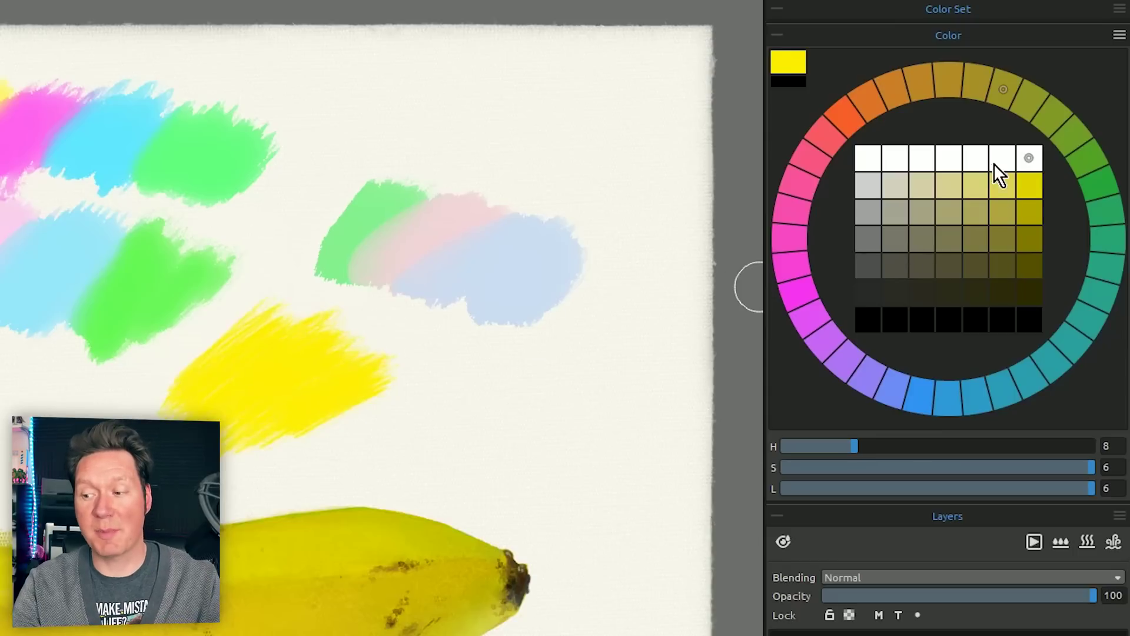